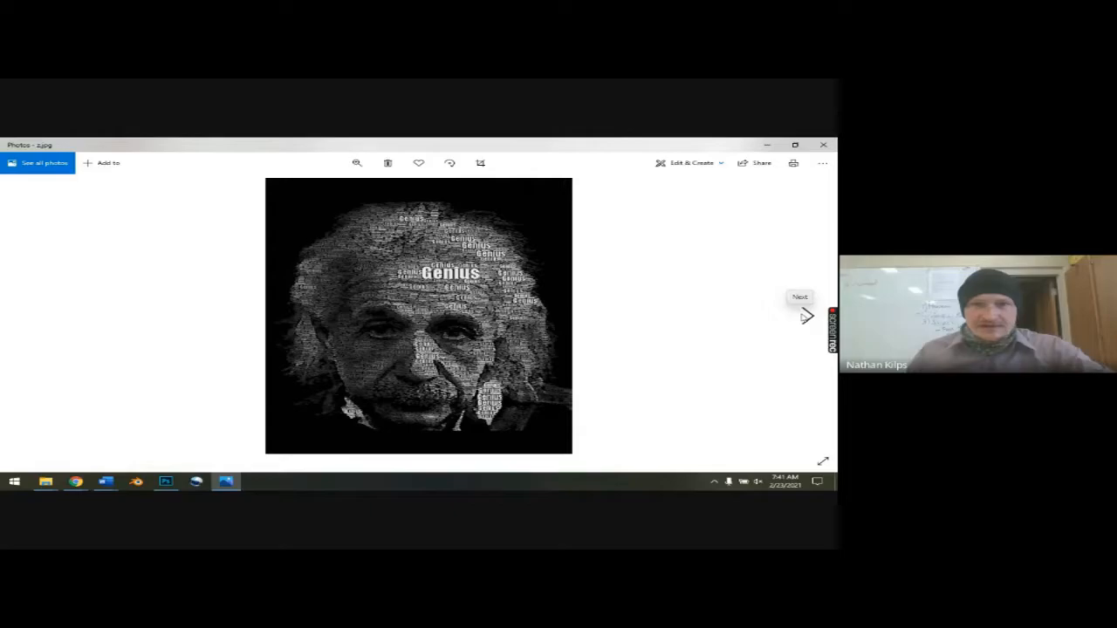
- Look through the sample portraits made of text and close the image viewer
{"action": "left_click", "coordinate": [805, 317]}
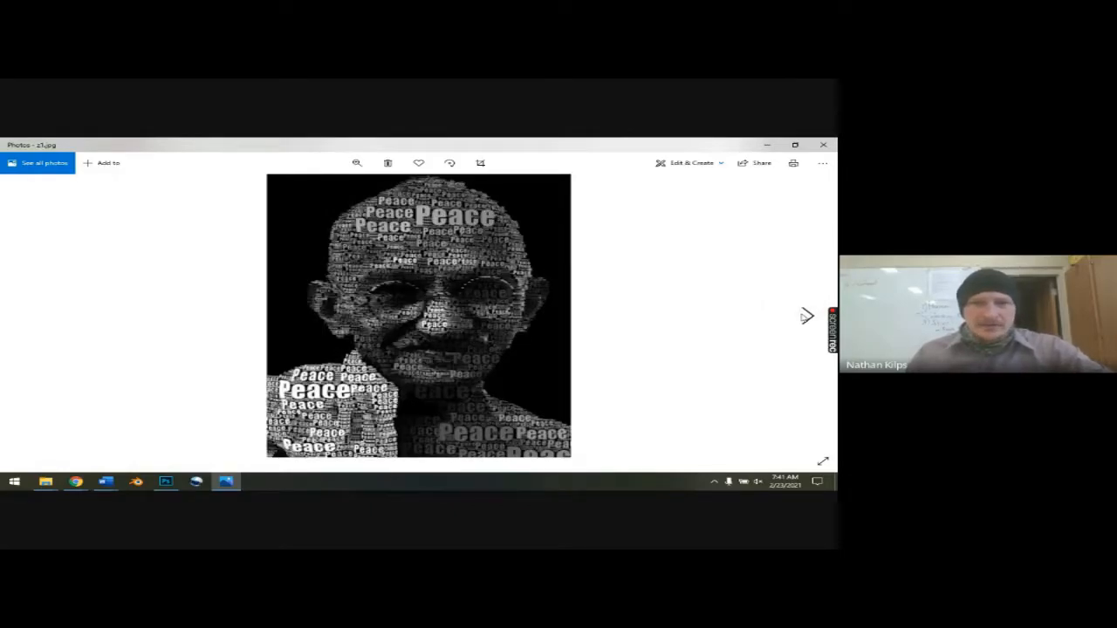
{"action": "left_click", "coordinate": [804, 317]}
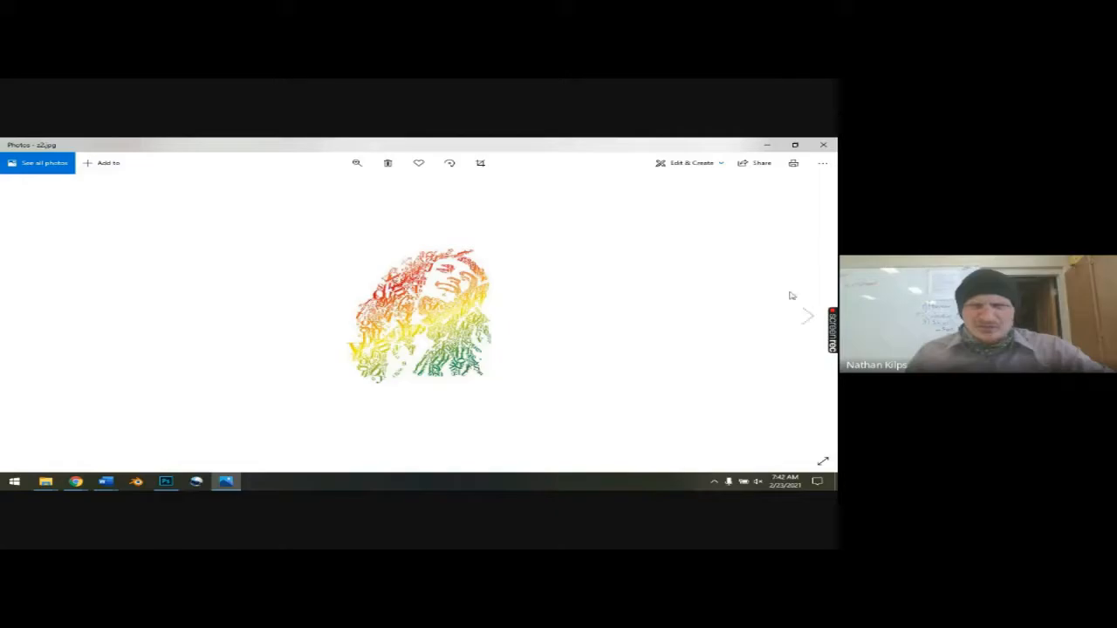
{"action": "left_click", "coordinate": [808, 320]}
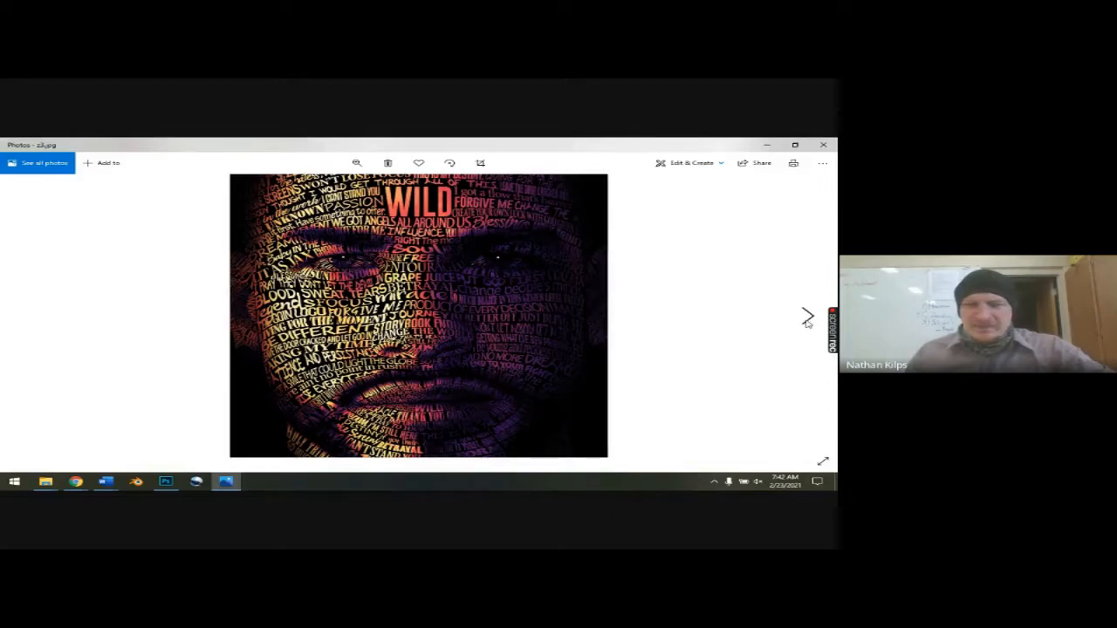
{"action": "left_click", "coordinate": [808, 319]}
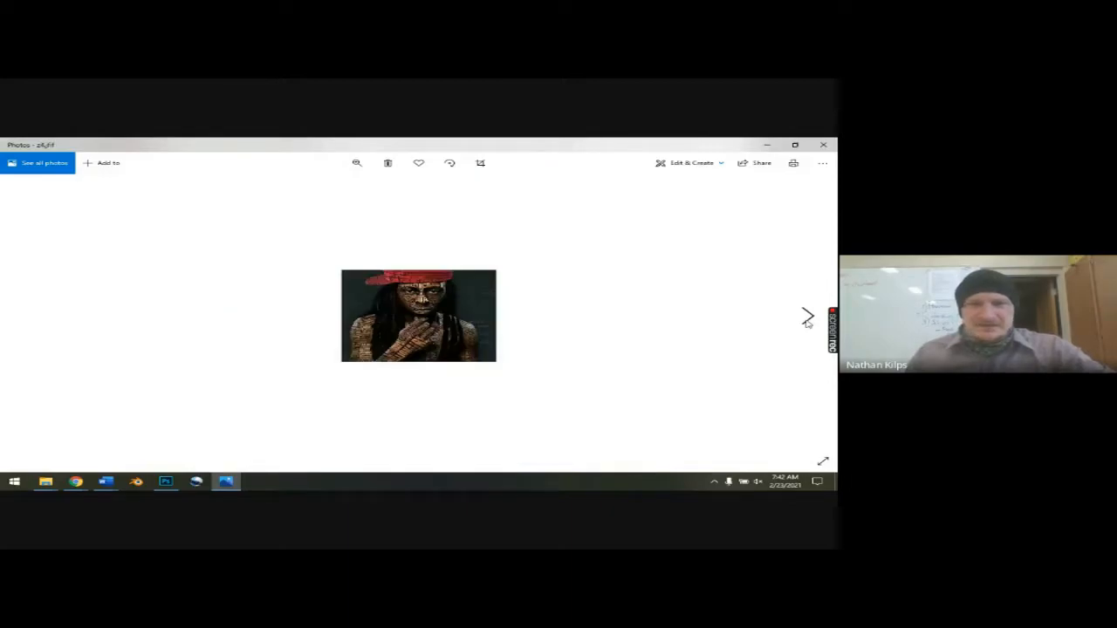
{"action": "left_click", "coordinate": [807, 319]}
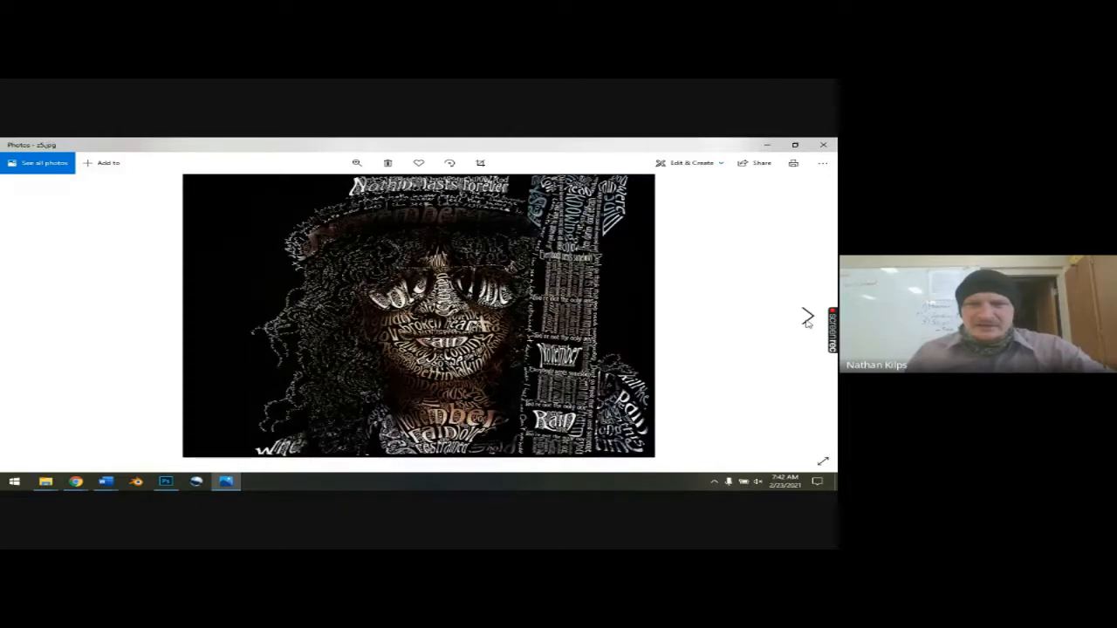
{"action": "left_click", "coordinate": [808, 321]}
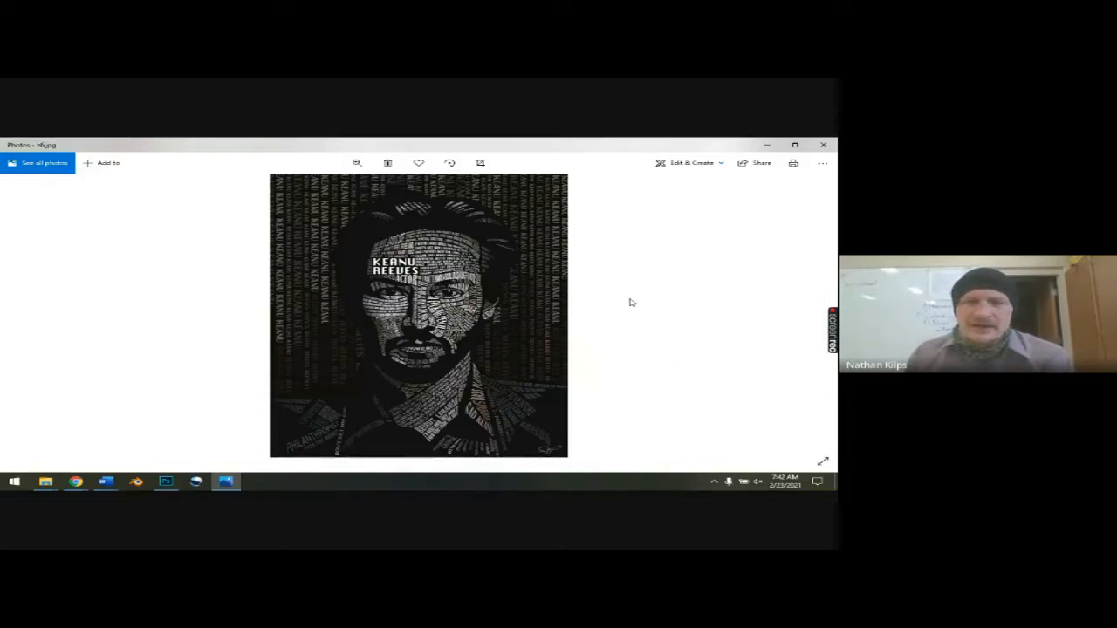
{"action": "left_click", "coordinate": [818, 148]}
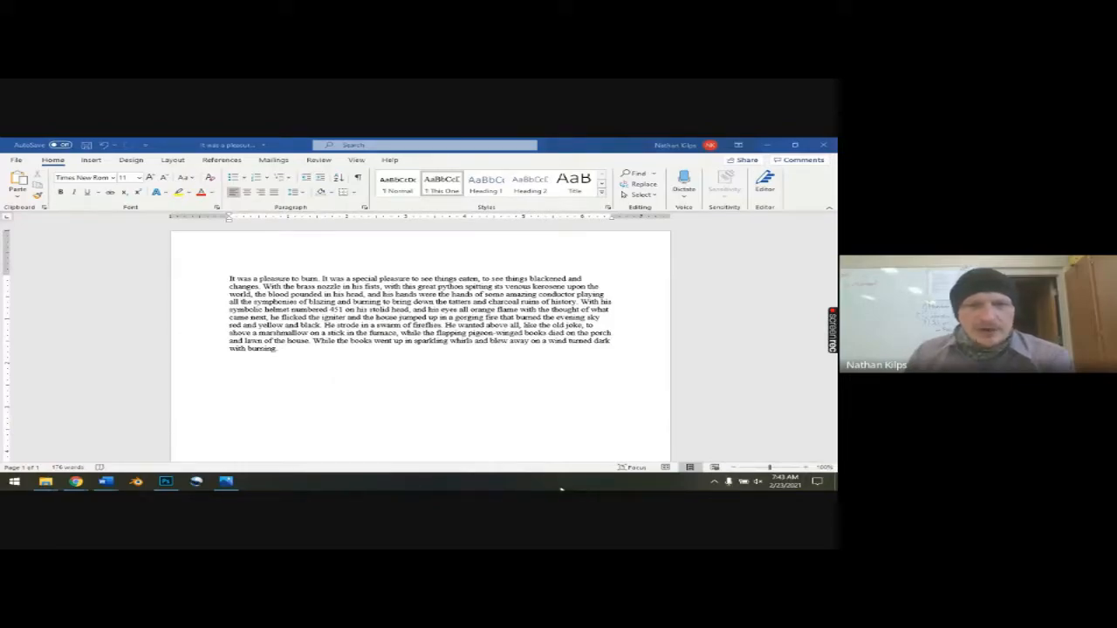
- View the Fahrenheit 451 cover image and select the whole passage in the Word document
{"action": "left_click", "coordinate": [229, 482]}
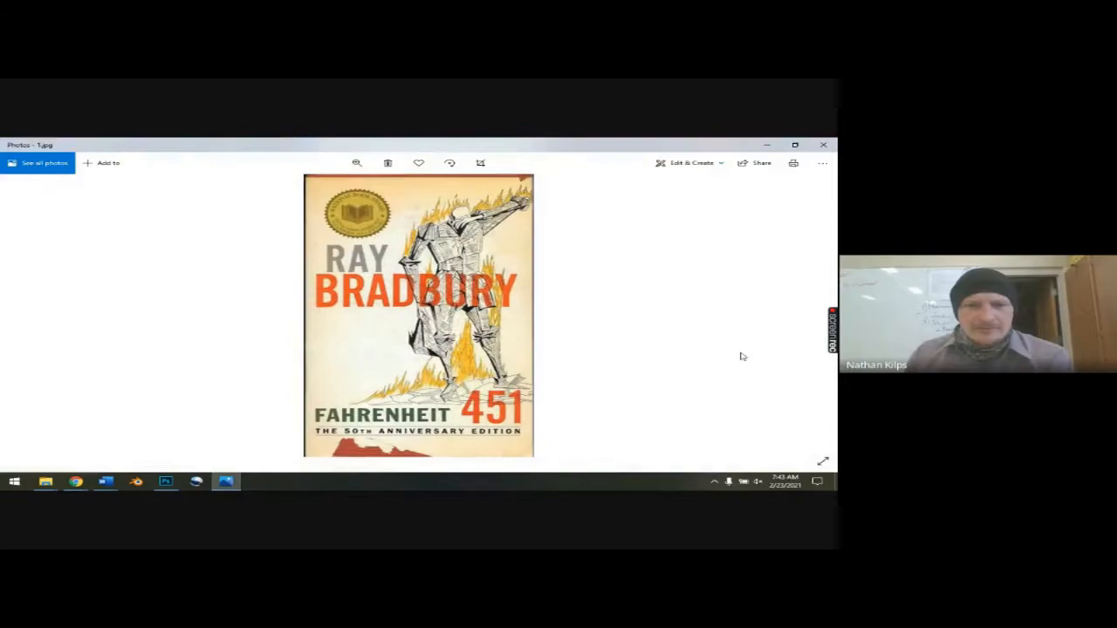
{"action": "left_click", "coordinate": [763, 146]}
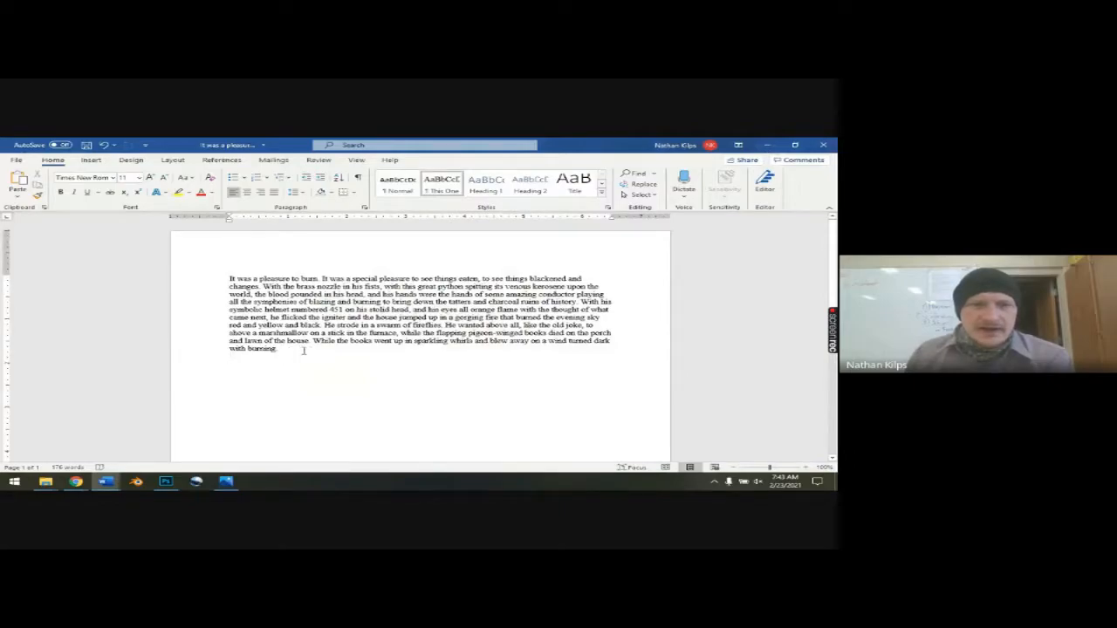
{"action": "key", "text": "ctrl+a"}
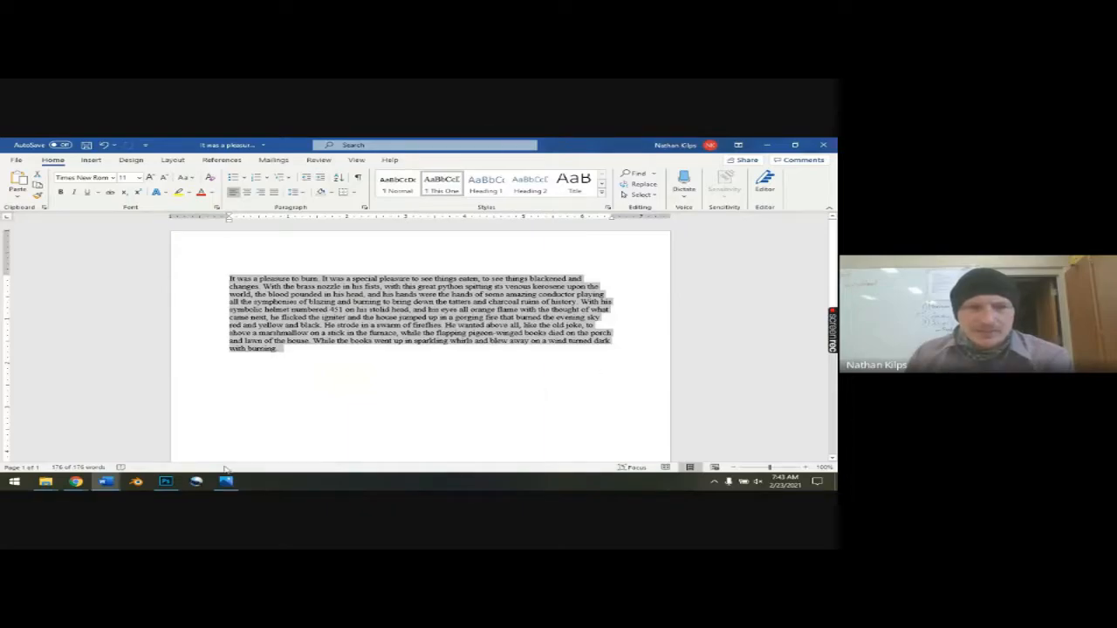
- In Photoshop, create a portrait 8.5 x 11 inch document at 300 pixels/inch in 16-bit RGB Color with a white background
{"action": "left_click", "coordinate": [165, 481]}
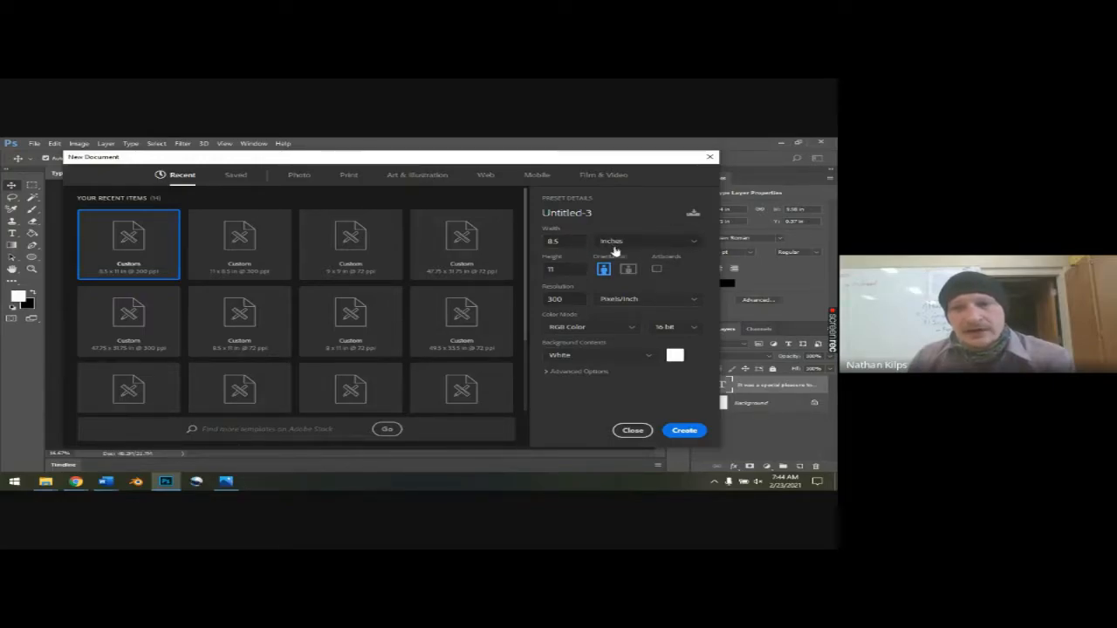
{"action": "left_click", "coordinate": [627, 270]}
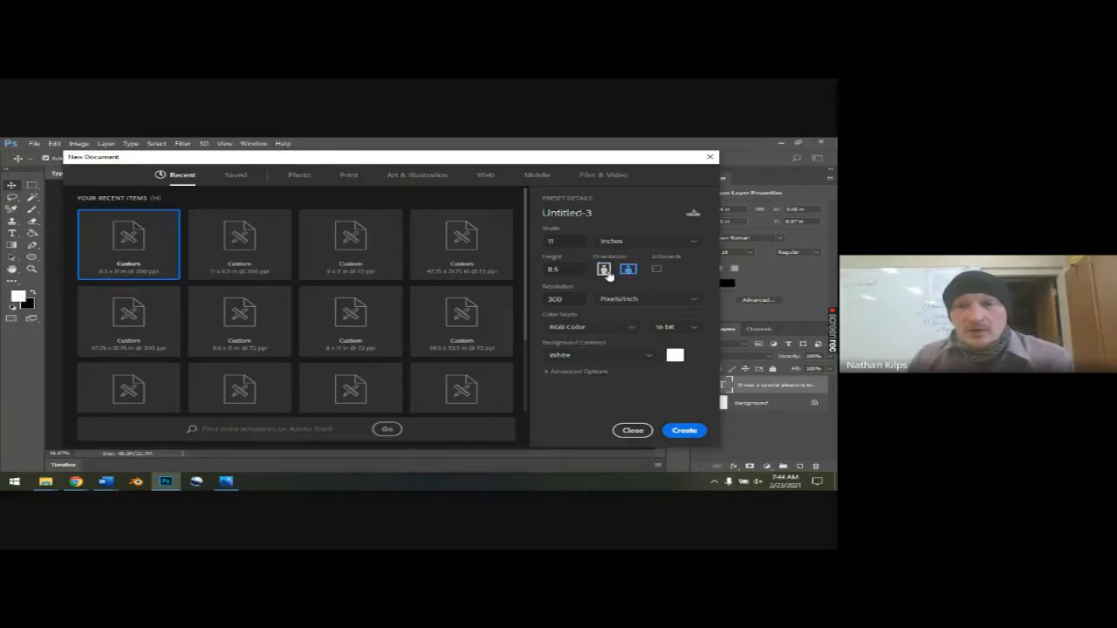
{"action": "left_click", "coordinate": [604, 271]}
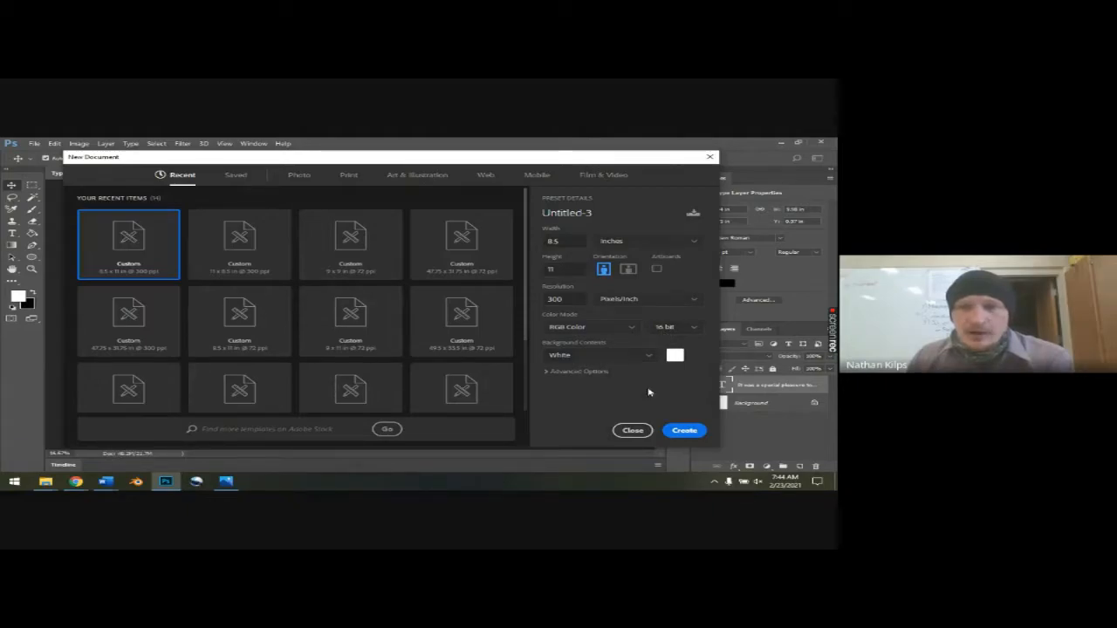
{"action": "left_click", "coordinate": [684, 431]}
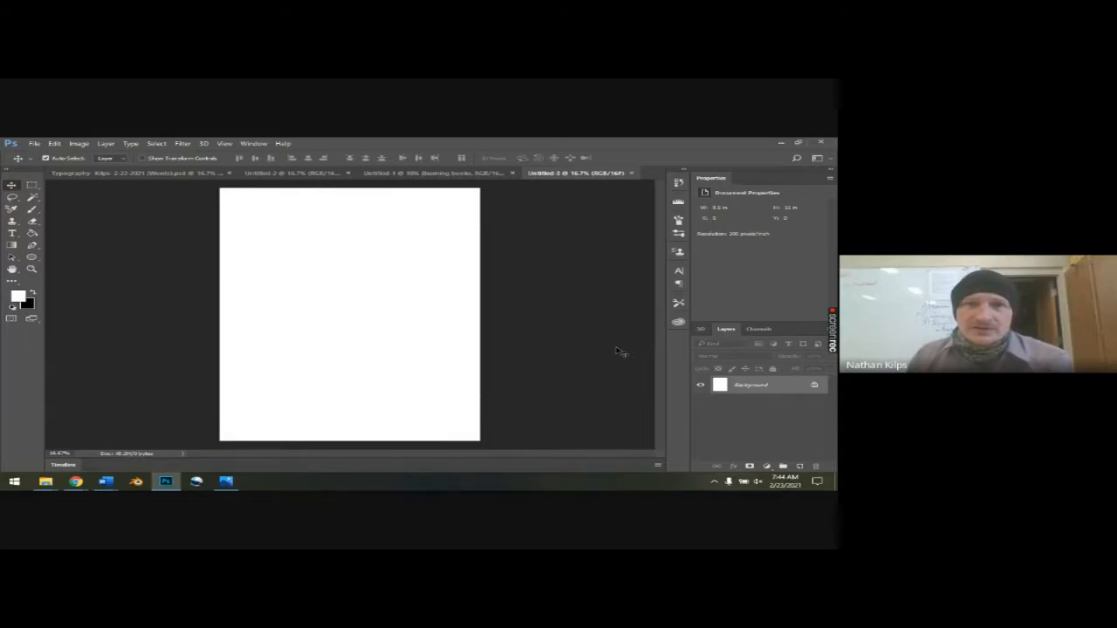
- Create another blank document with the recent 8.5 x 11 inch, 300 ppi custom settings
{"action": "left_click", "coordinate": [30, 146]}
{"action": "left_click", "coordinate": [44, 155]}
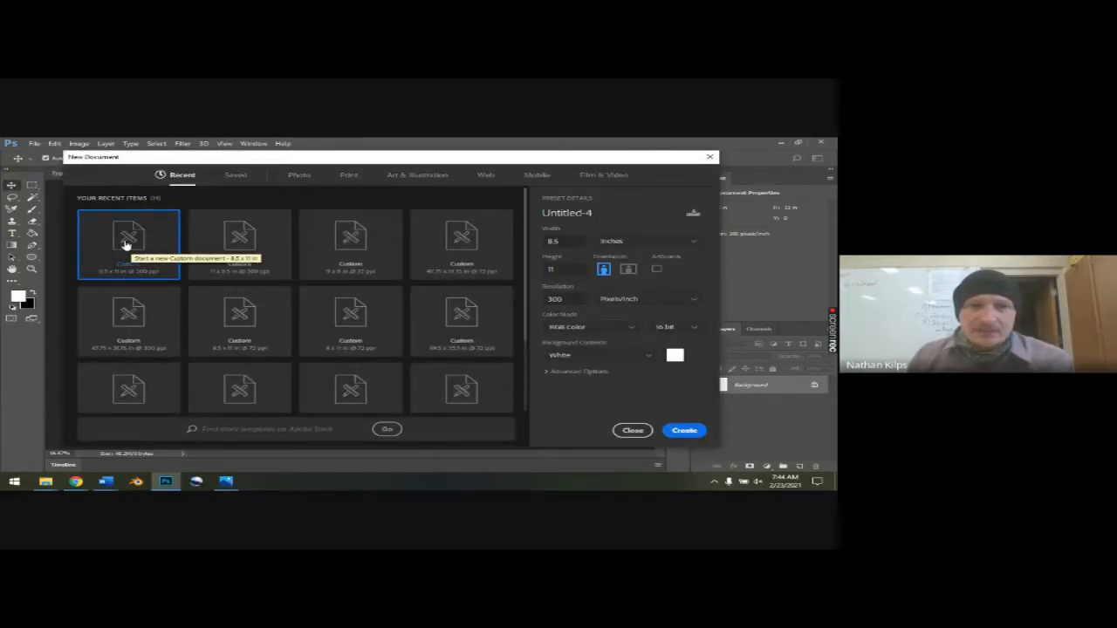
{"action": "left_click", "coordinate": [683, 430]}
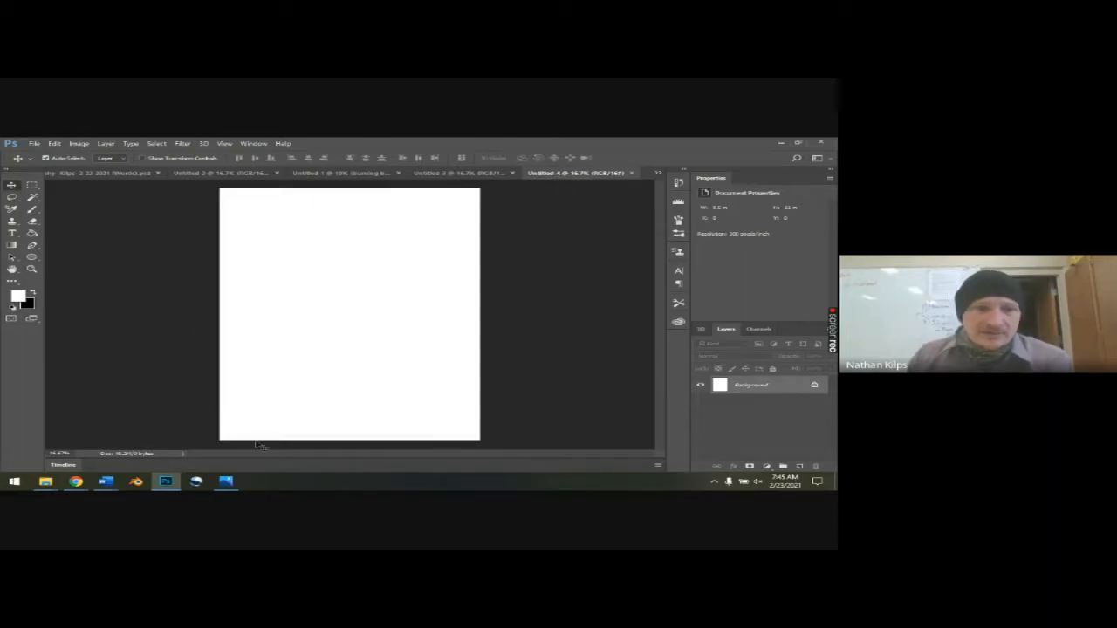
- Copy the entire passage from the Word document and return to Photoshop with the Type tool active
{"action": "left_click", "coordinate": [105, 482]}
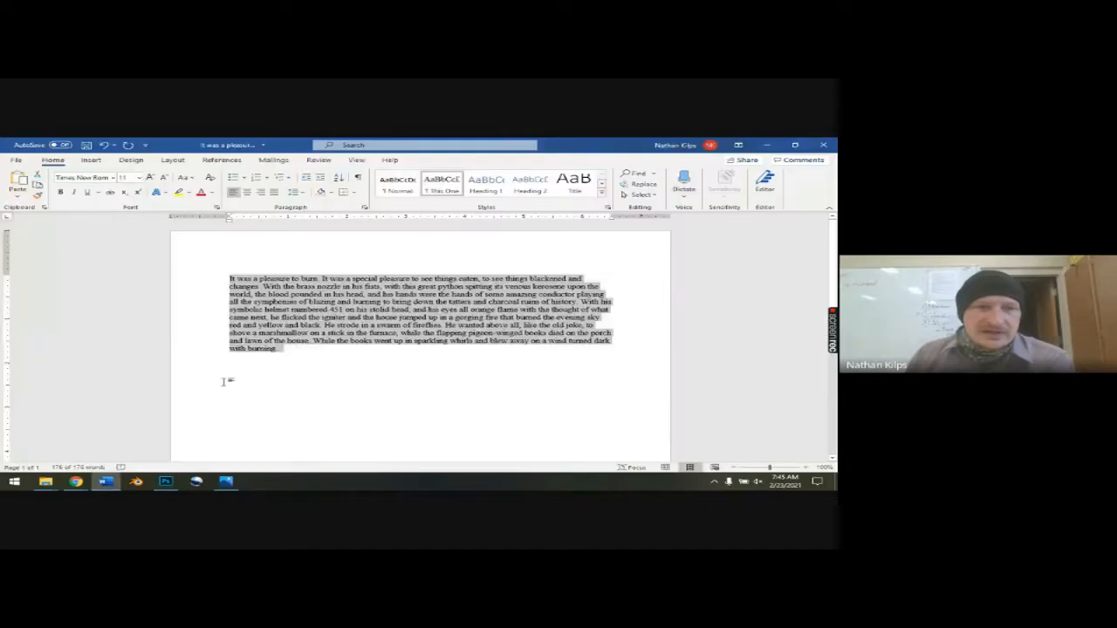
{"action": "left_click", "coordinate": [374, 371]}
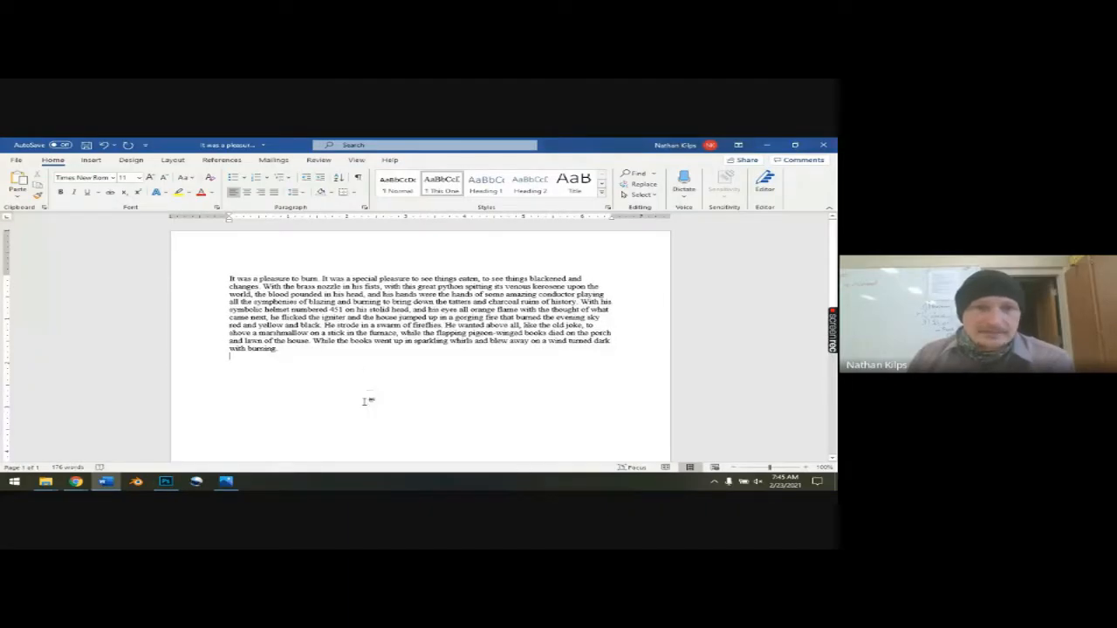
{"action": "left_click_drag", "start_coordinate": [385, 357], "coordinate": [156, 252]}
{"action": "key", "text": "ctrl+c"}
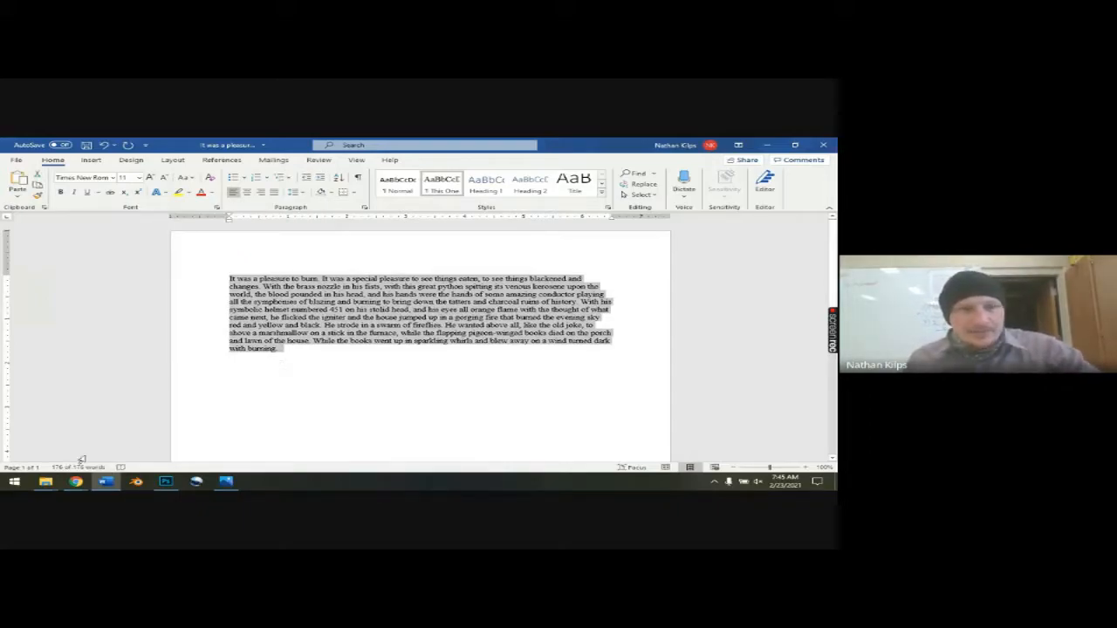
{"action": "left_click", "coordinate": [165, 483]}
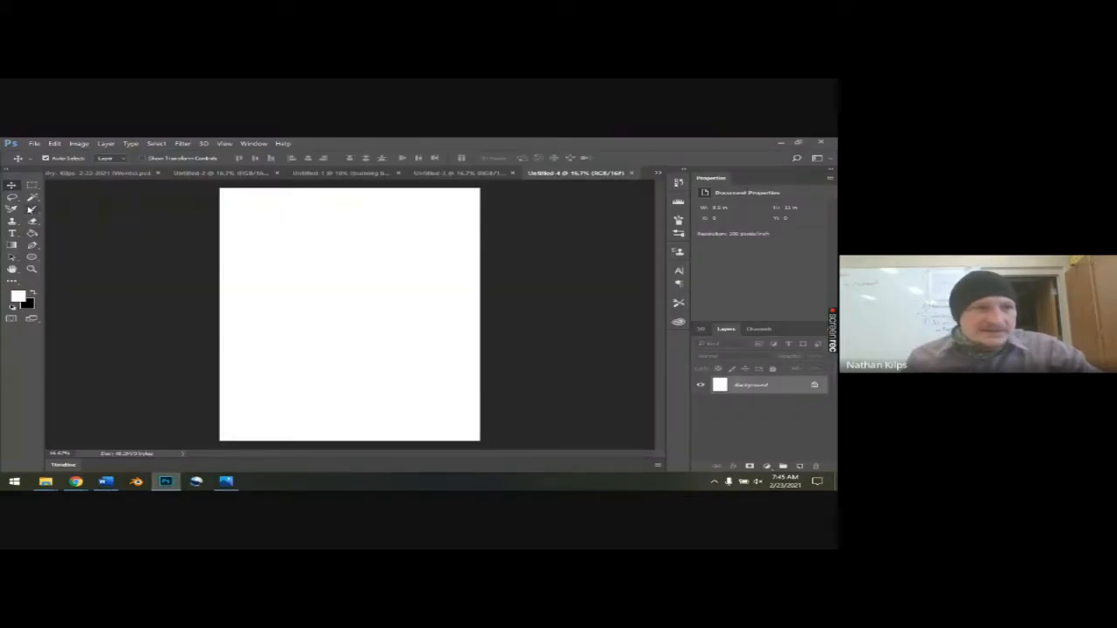
{"action": "left_click", "coordinate": [12, 233]}
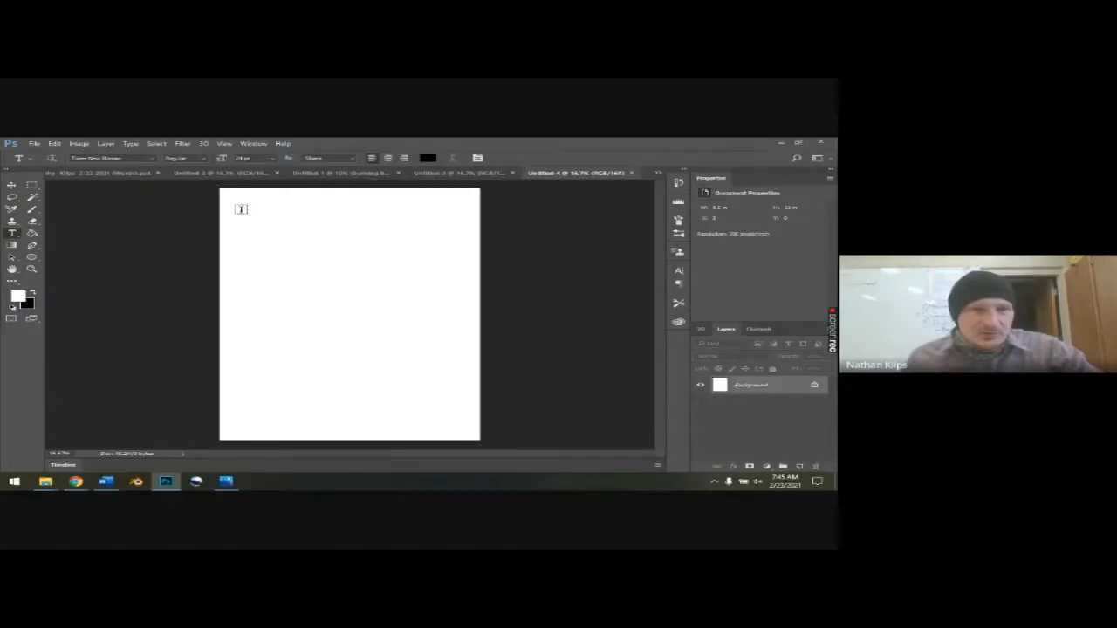
{"action": "left_click", "coordinate": [241, 209]}
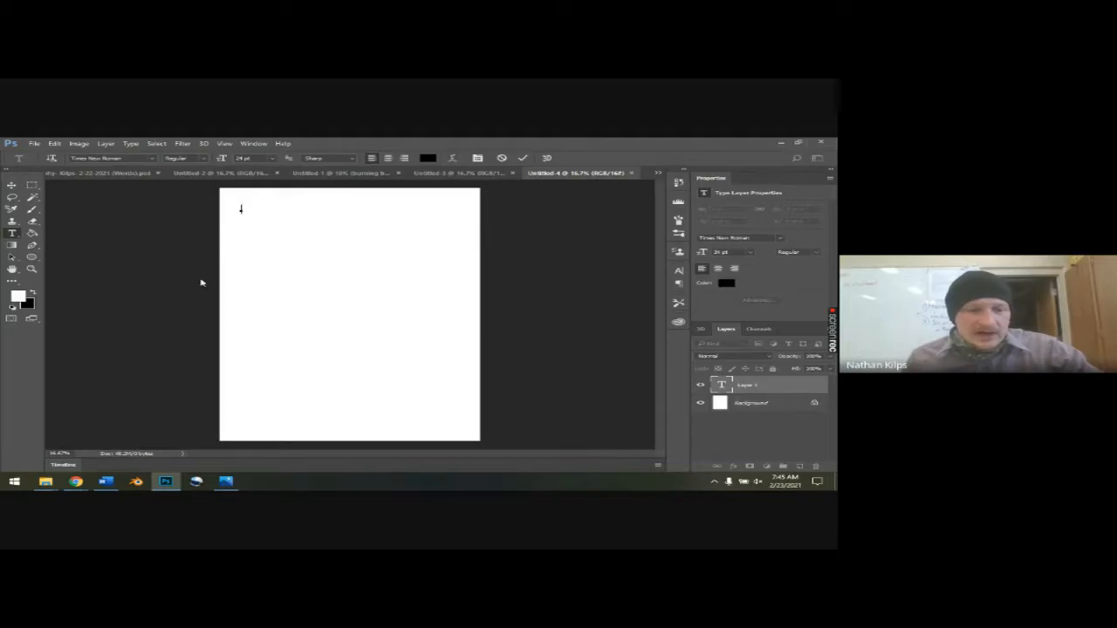
{"action": "key", "text": "ctrl+v"}
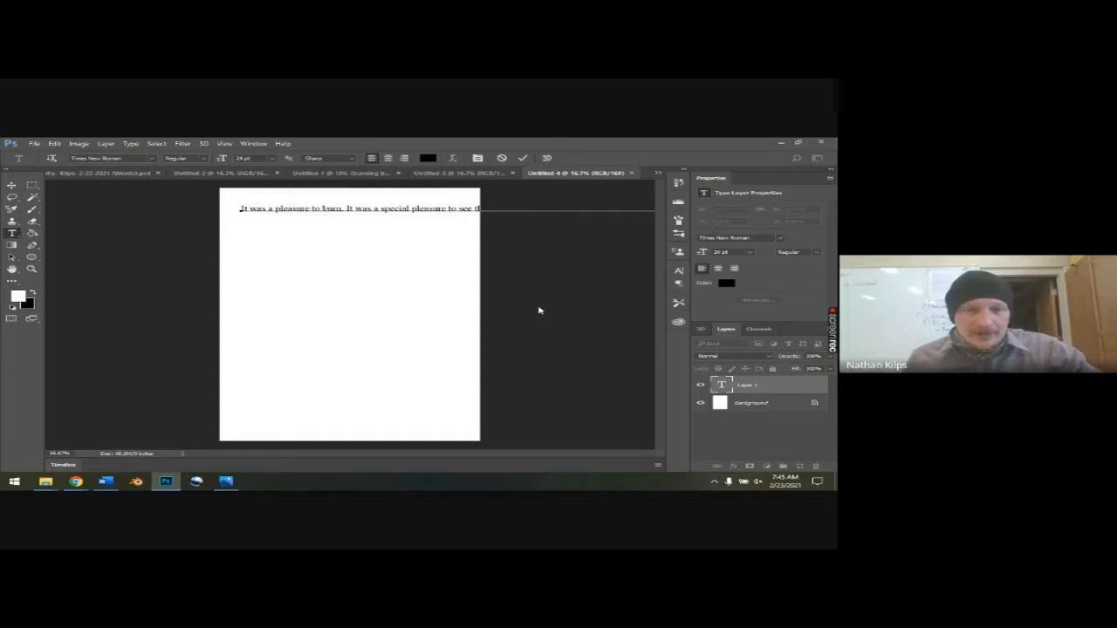
{"action": "key", "text": "Escape"}
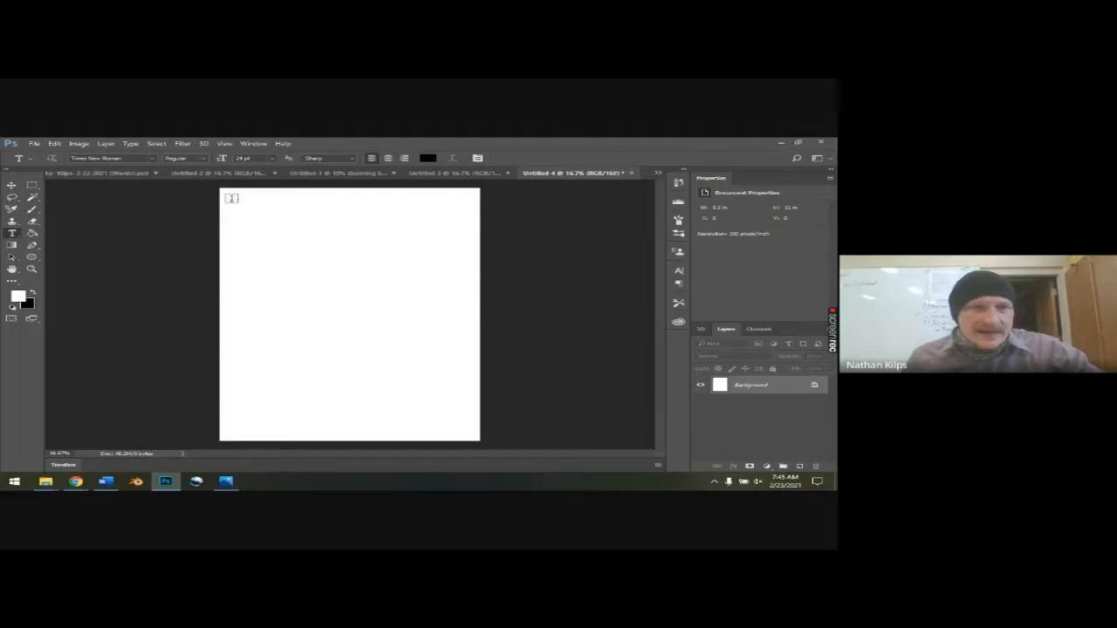
- Create a paragraph text box spanning nearly the whole page and paste the copied passage into it
{"action": "left_click_drag", "start_coordinate": [231, 198], "coordinate": [471, 429]}
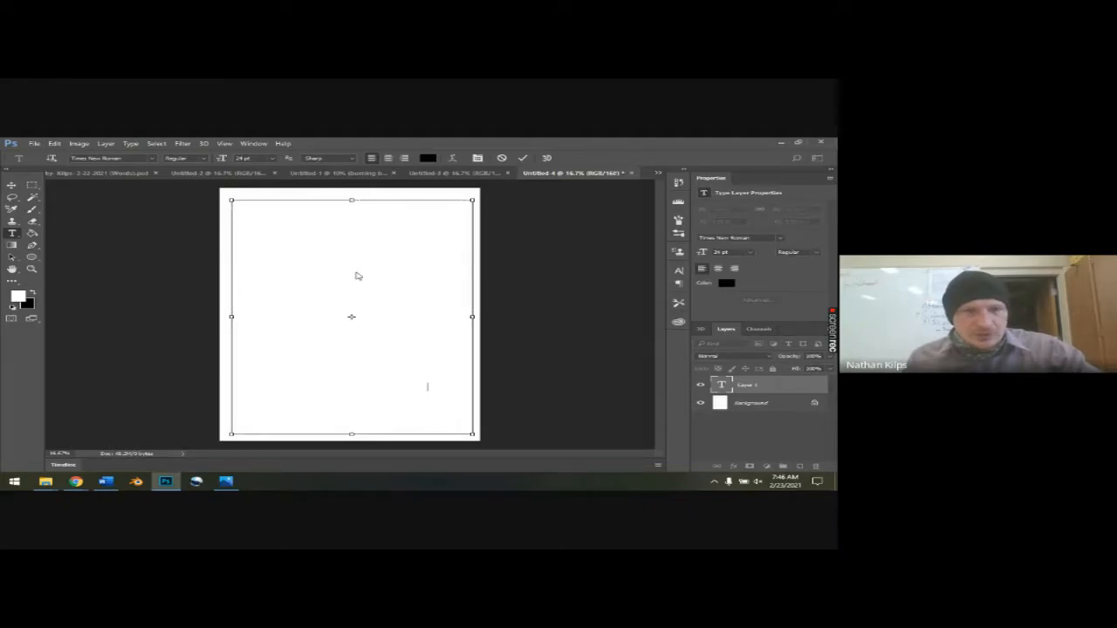
{"action": "key", "text": "ctrl+v"}
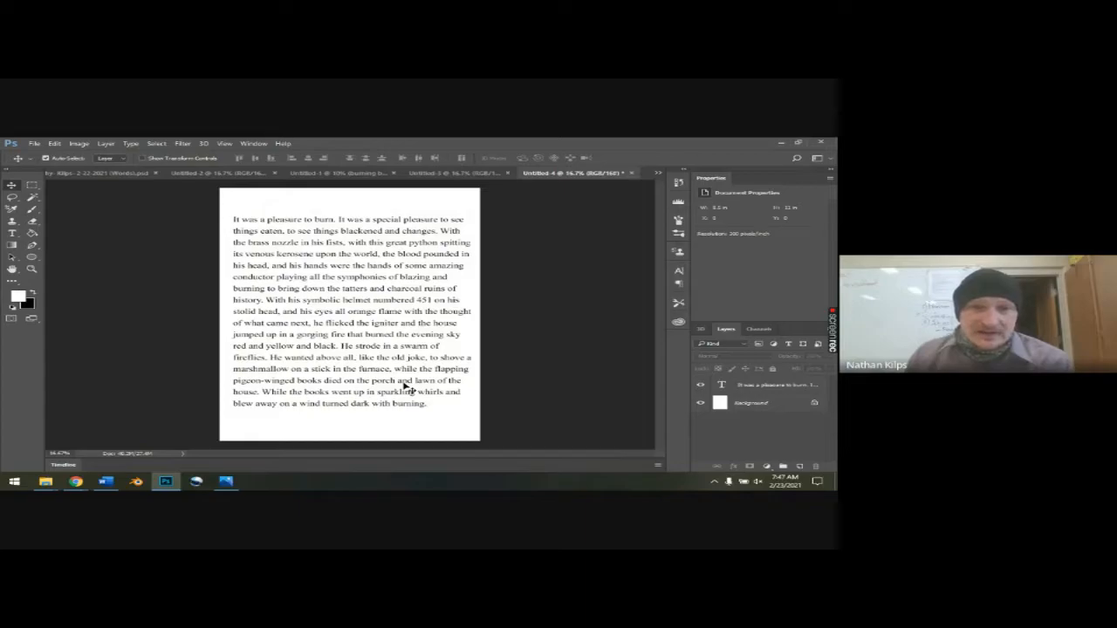
- Copy the opening sentence "It was a pleasure to burn." and remove it from the paragraph text
{"action": "left_click", "coordinate": [12, 234]}
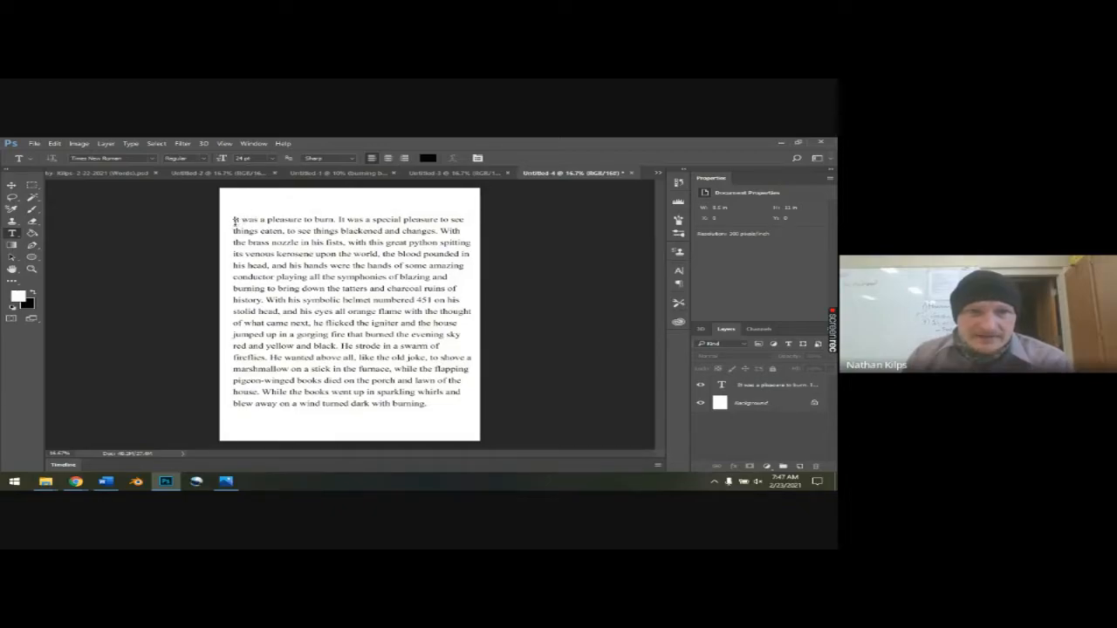
{"action": "left_click", "coordinate": [234, 220]}
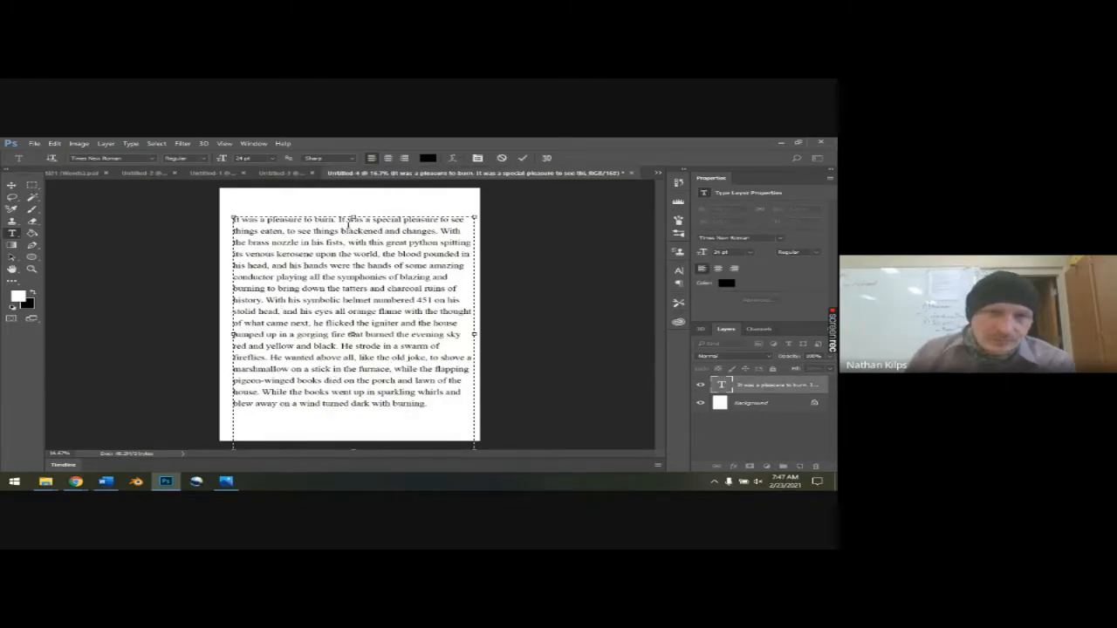
{"action": "left_click_drag", "start_coordinate": [336, 219], "coordinate": [215, 218]}
{"action": "key", "text": "ctrl+c"}
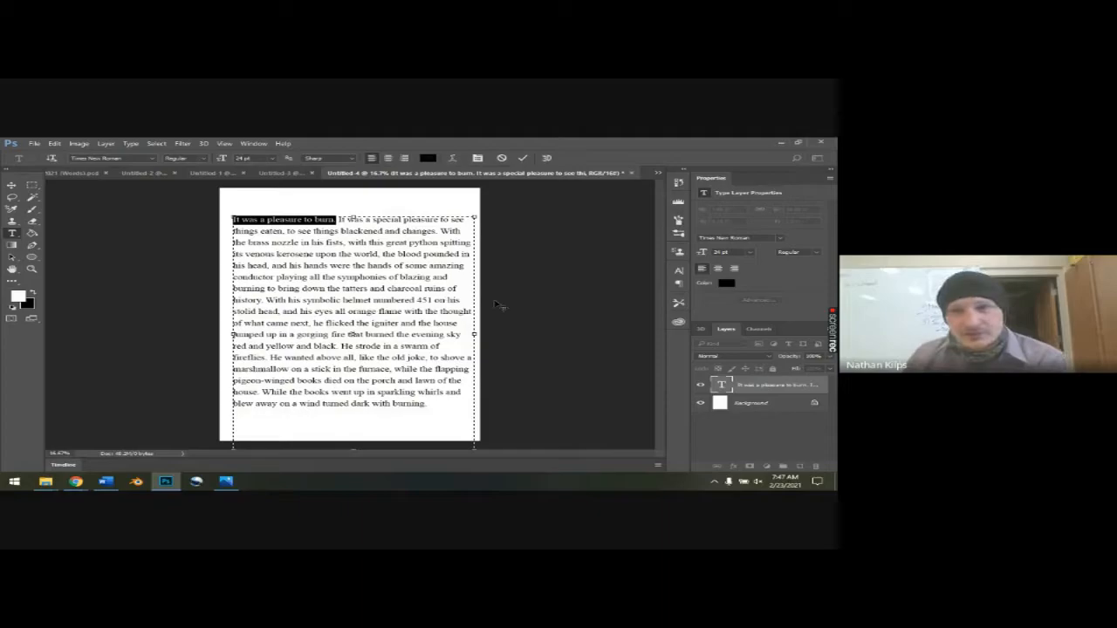
{"action": "key", "text": "BackSpace"}
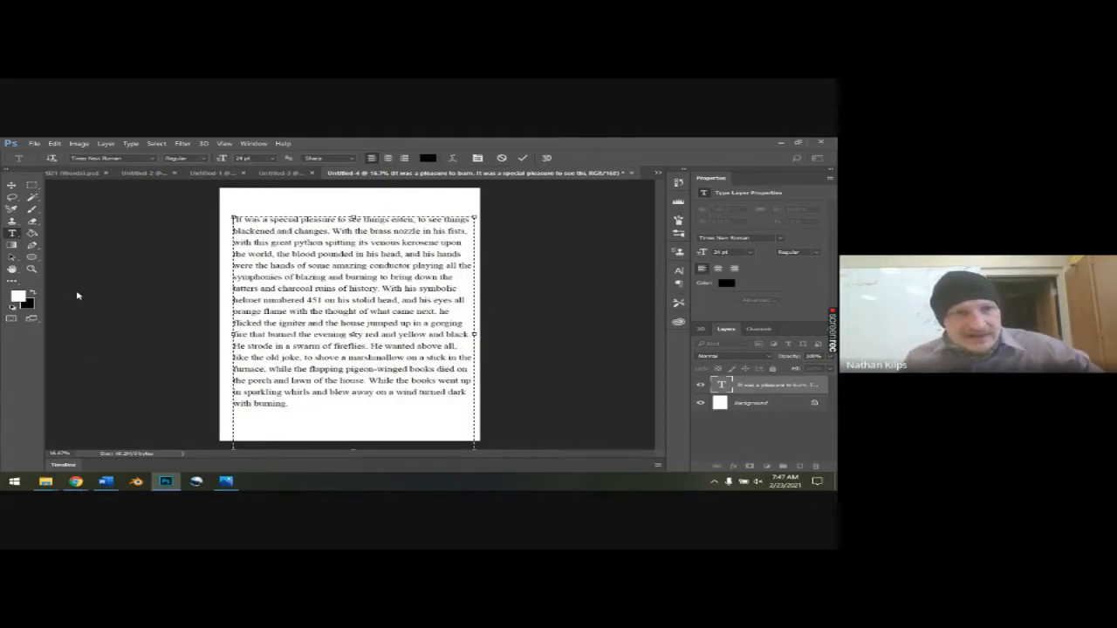
{"action": "left_click", "coordinate": [494, 204]}
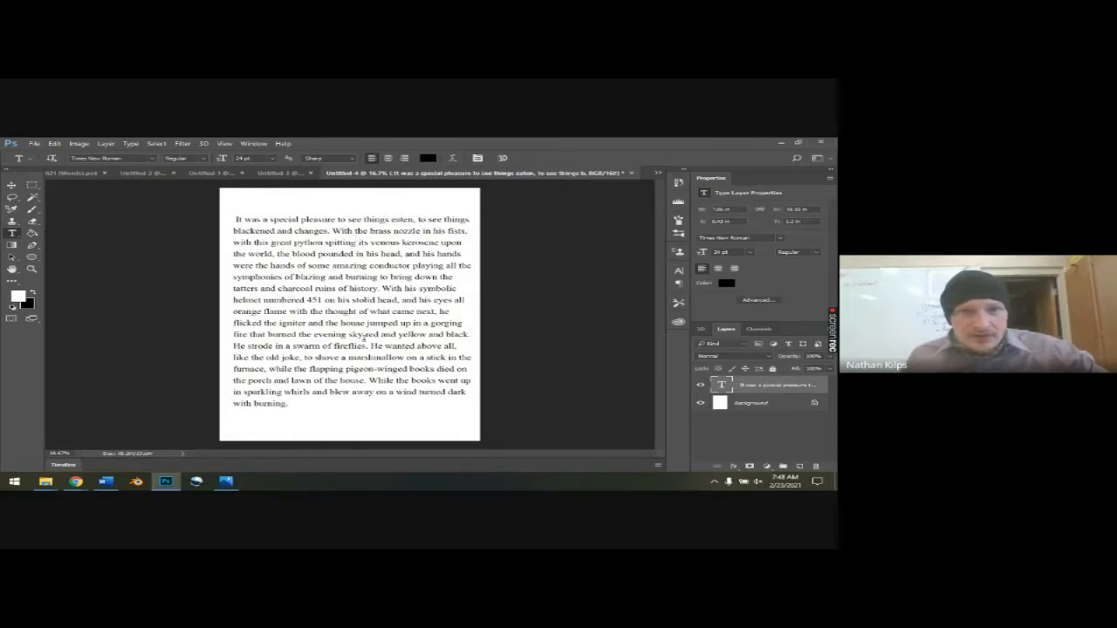
- Paste the copied opening sentence as a separate text layer above the paragraph
{"action": "left_click", "coordinate": [235, 199]}
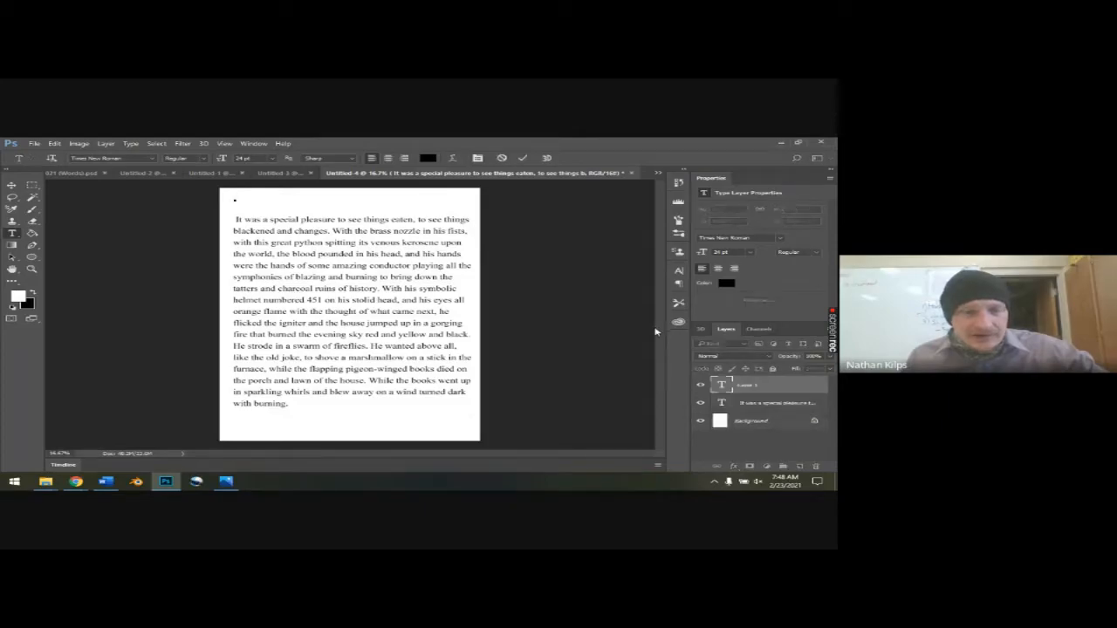
{"action": "key", "text": "ctrl+v"}
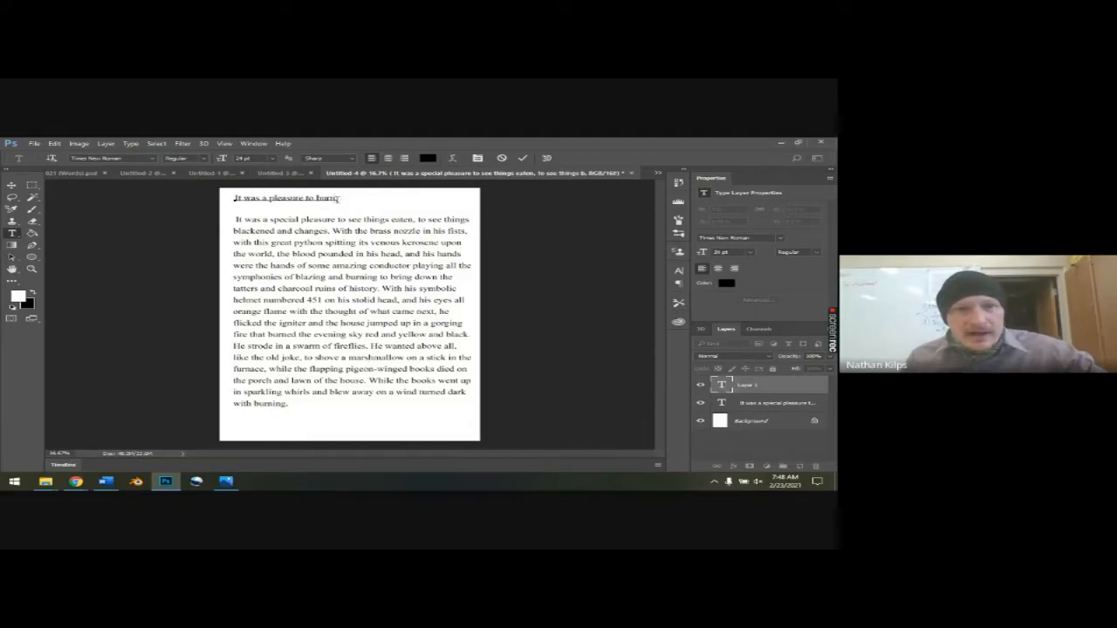
- Enlarge the separate opening sentence "It was a pleasure to burn." to 48 pt
{"action": "left_click_drag", "start_coordinate": [338, 198], "coordinate": [204, 197]}
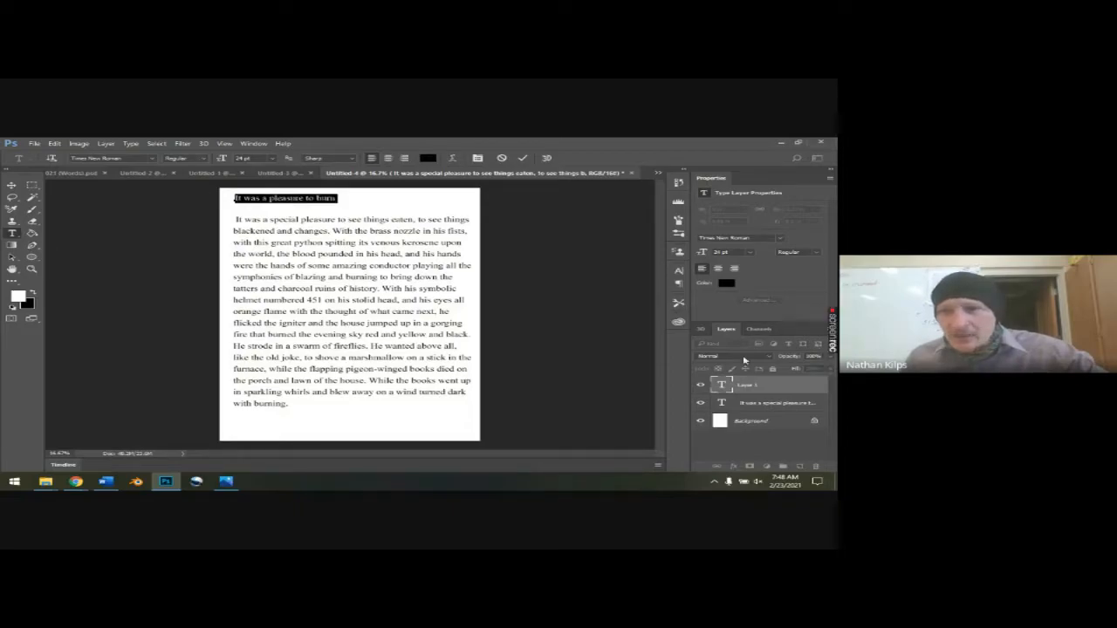
{"action": "left_click", "coordinate": [750, 254]}
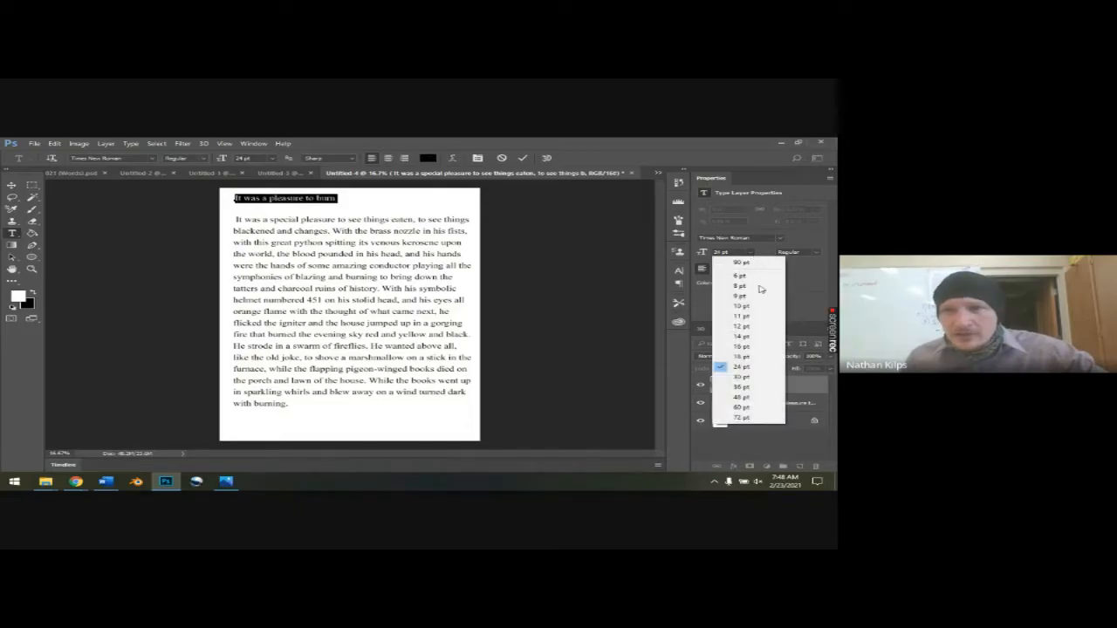
{"action": "left_click", "coordinate": [750, 398]}
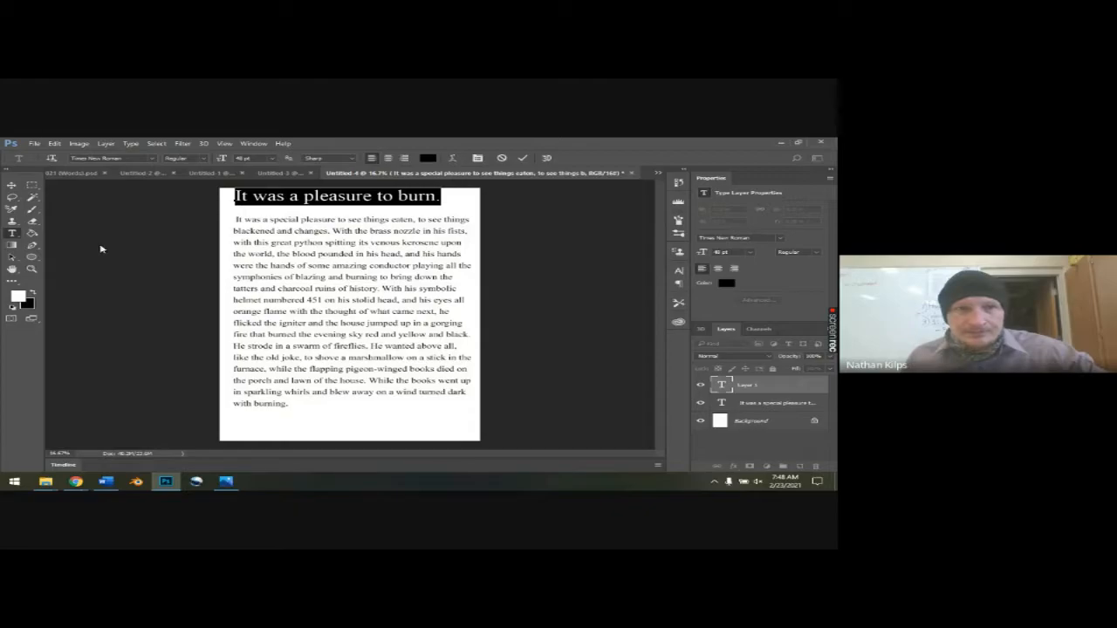
- In the Typography (Words) document, step forward through the history until the key phrases are separated, enlarged and arranged over the passage, filling the page
{"action": "key", "text": "ctrl+Tab"}
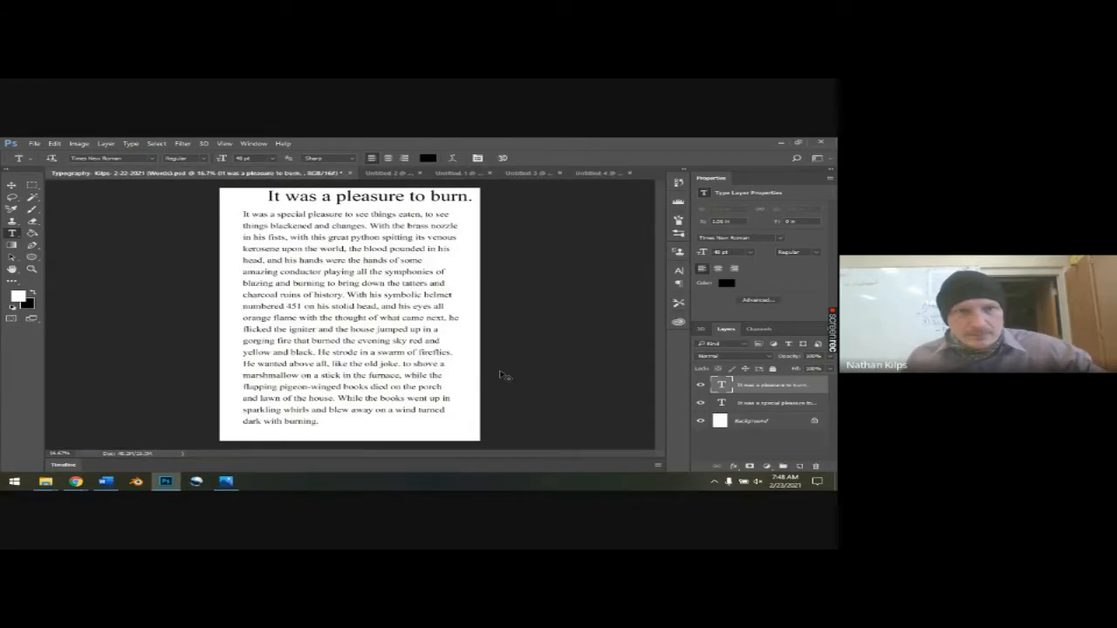
{"action": "key", "text": "ctrl+z"}
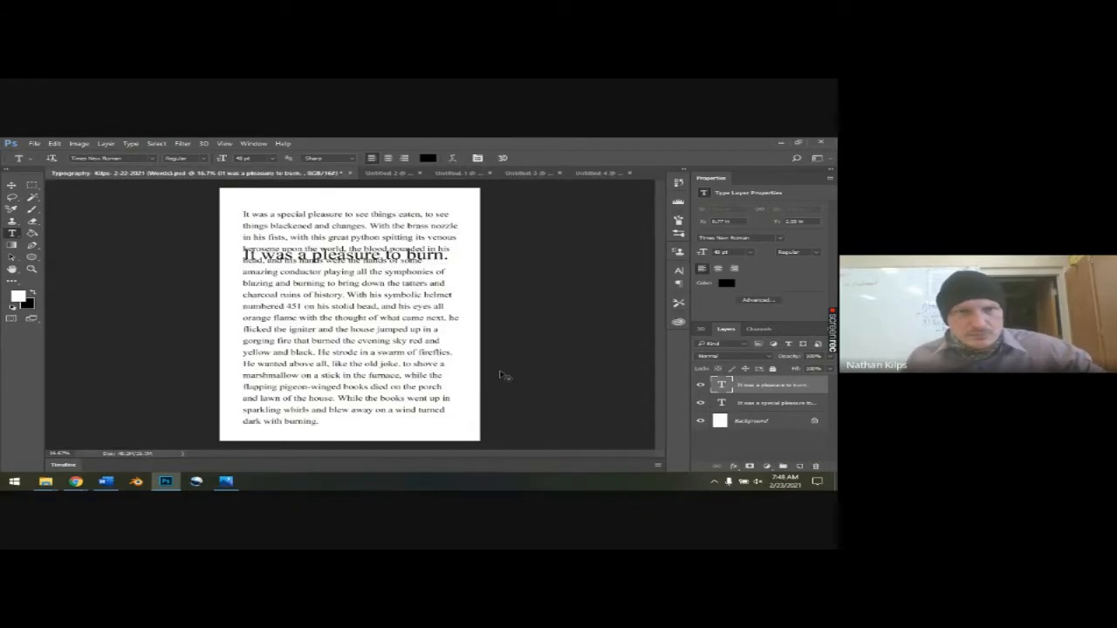
{"action": "key", "text": "ctrl+shift+z"}
{"action": "key", "text": "ctrl+shift+z"}
{"action": "key", "text": "ctrl+shift+z"}
{"action": "key", "text": "ctrl+shift+z"}
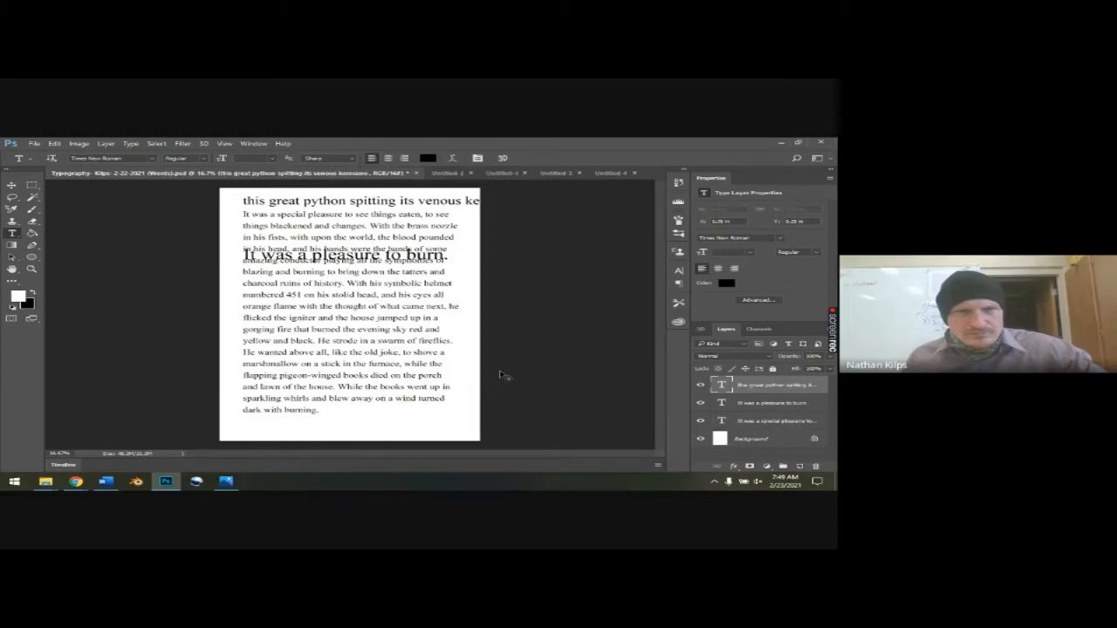
{"action": "key", "text": "ctrl+shift+z"}
{"action": "key", "text": "ctrl+shift+z"}
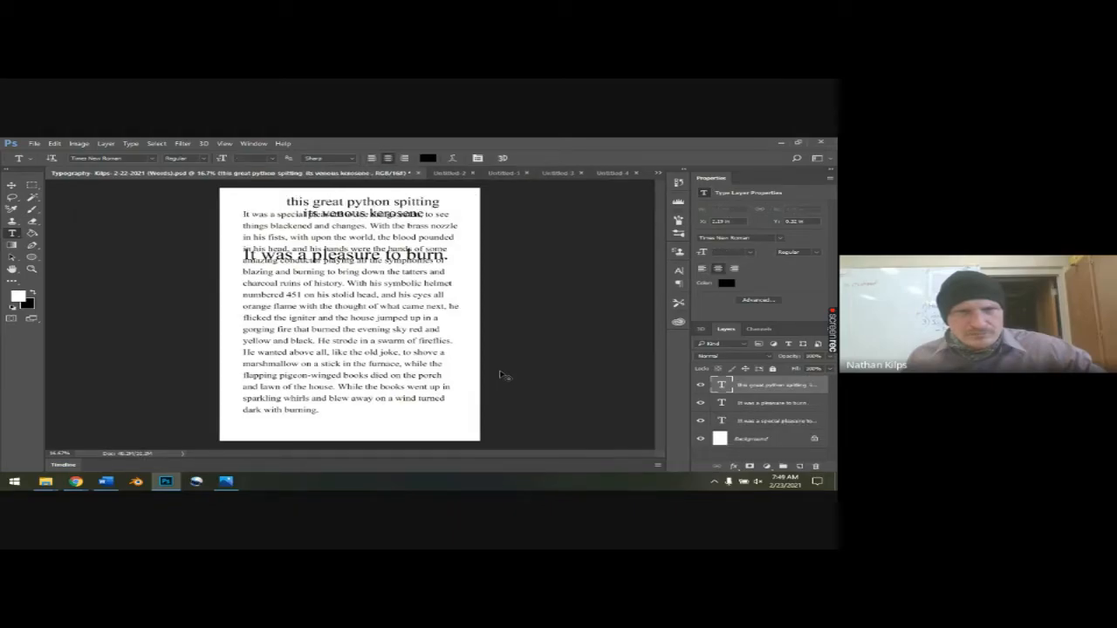
{"action": "key", "text": "ctrl+shift+z"}
{"action": "key", "text": "ctrl+shift+z"}
{"action": "key", "text": "ctrl+shift+z"}
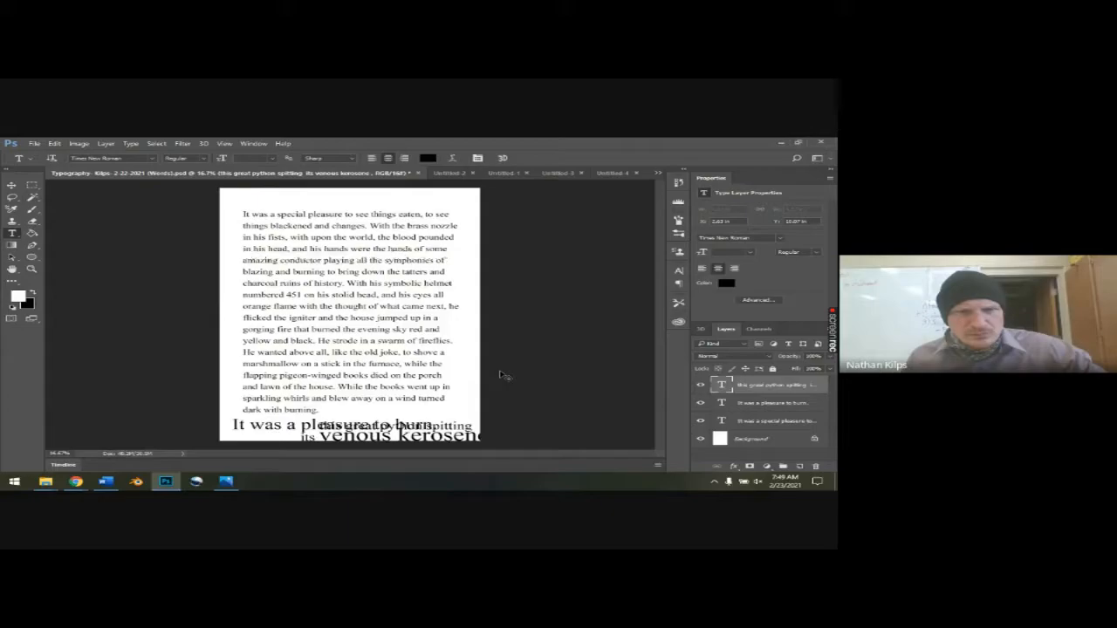
{"action": "key", "text": "ctrl+shift+z"}
{"action": "key", "text": "ctrl+shift+z"}
{"action": "key", "text": "ctrl+shift+z"}
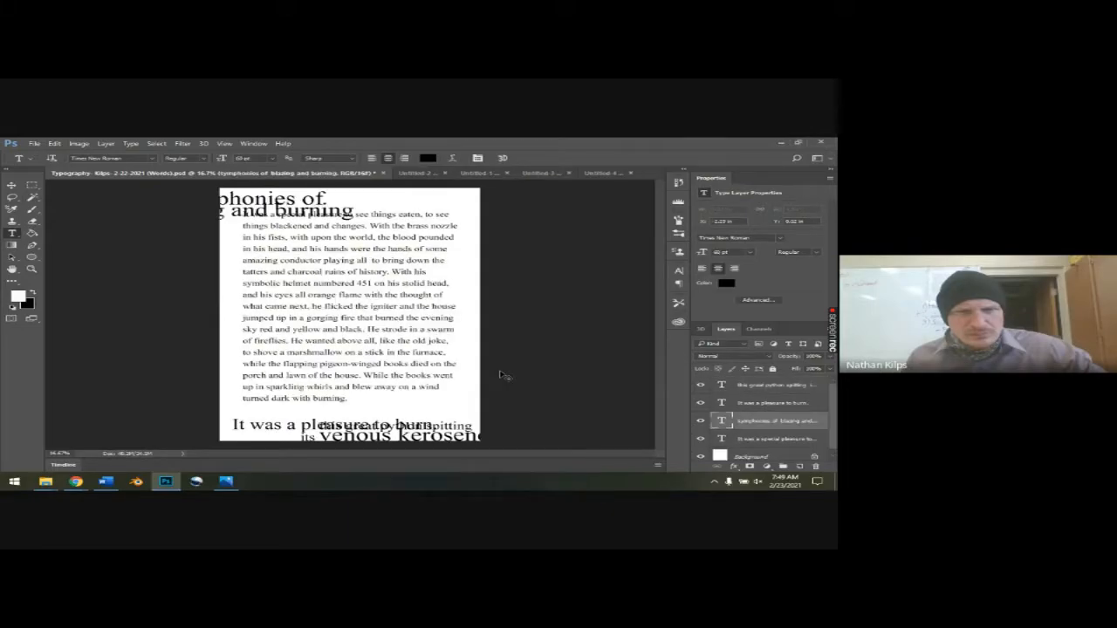
{"action": "key", "text": "ctrl+shift+z"}
{"action": "key", "text": "ctrl+shift+z"}
{"action": "key", "text": "ctrl+shift+z"}
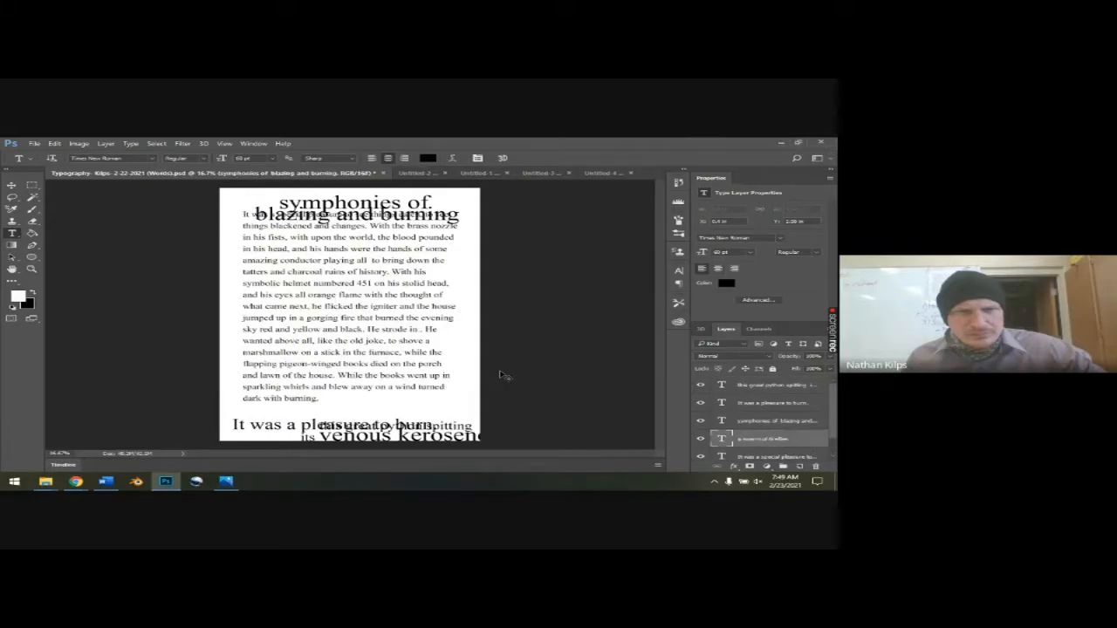
{"action": "key", "text": "ctrl+shift+z"}
{"action": "key", "text": "ctrl+shift+z"}
{"action": "key", "text": "ctrl+shift+z"}
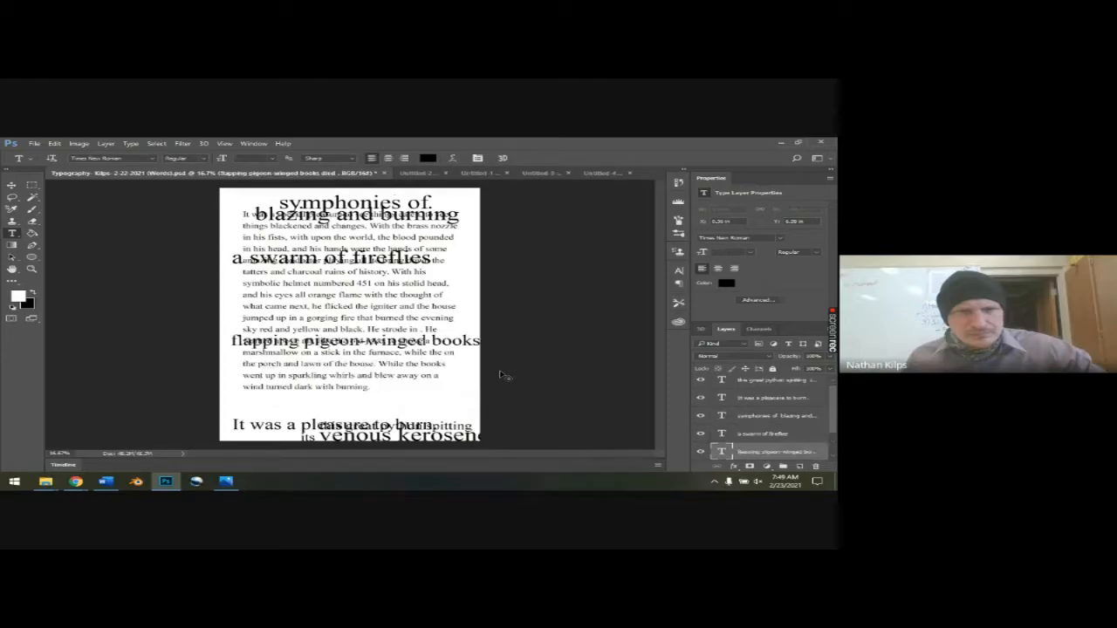
{"action": "key", "text": "ctrl+shift+z"}
{"action": "key", "text": "ctrl+shift+z"}
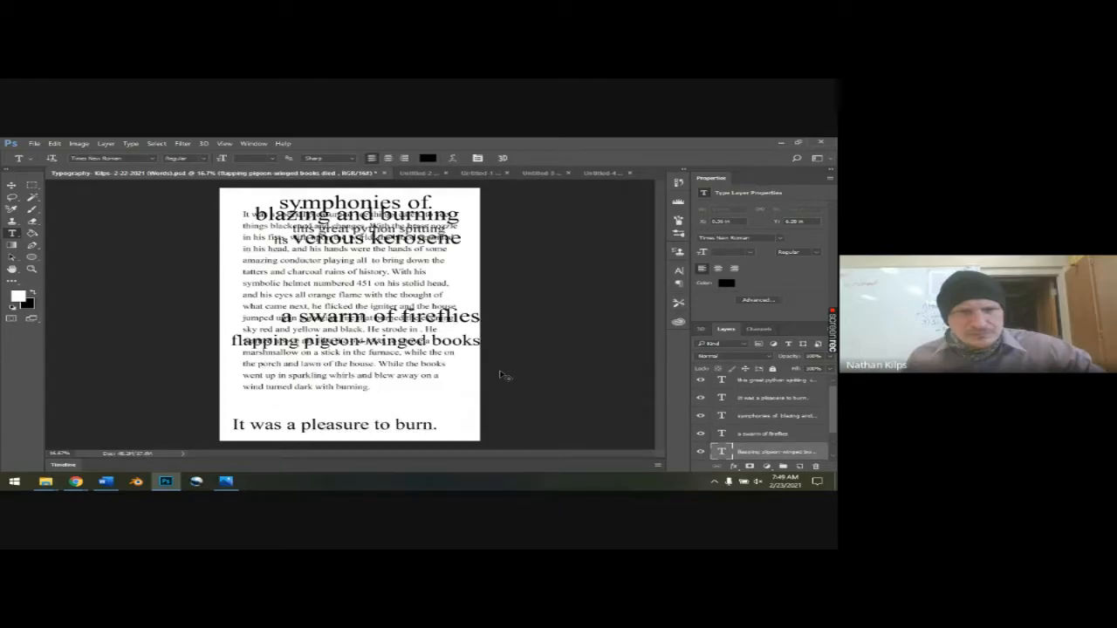
{"action": "key", "text": "ctrl+shift+z"}
{"action": "key", "text": "ctrl+shift+z"}
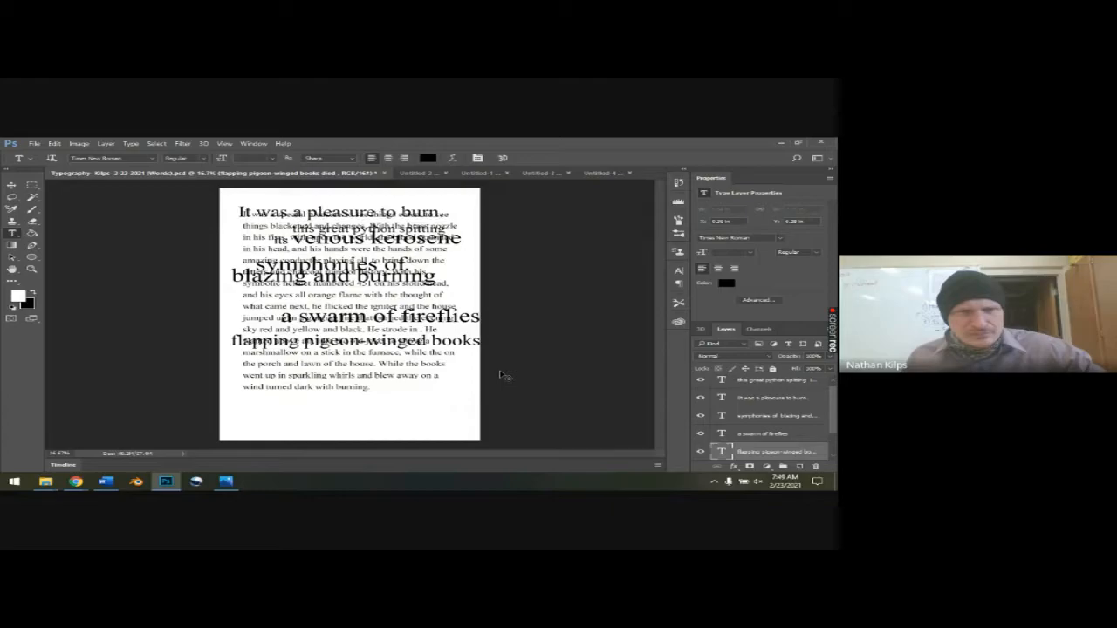
{"action": "key", "text": "ctrl+shift+z"}
{"action": "key", "text": "ctrl+shift+z"}
{"action": "key", "text": "ctrl+shift+z"}
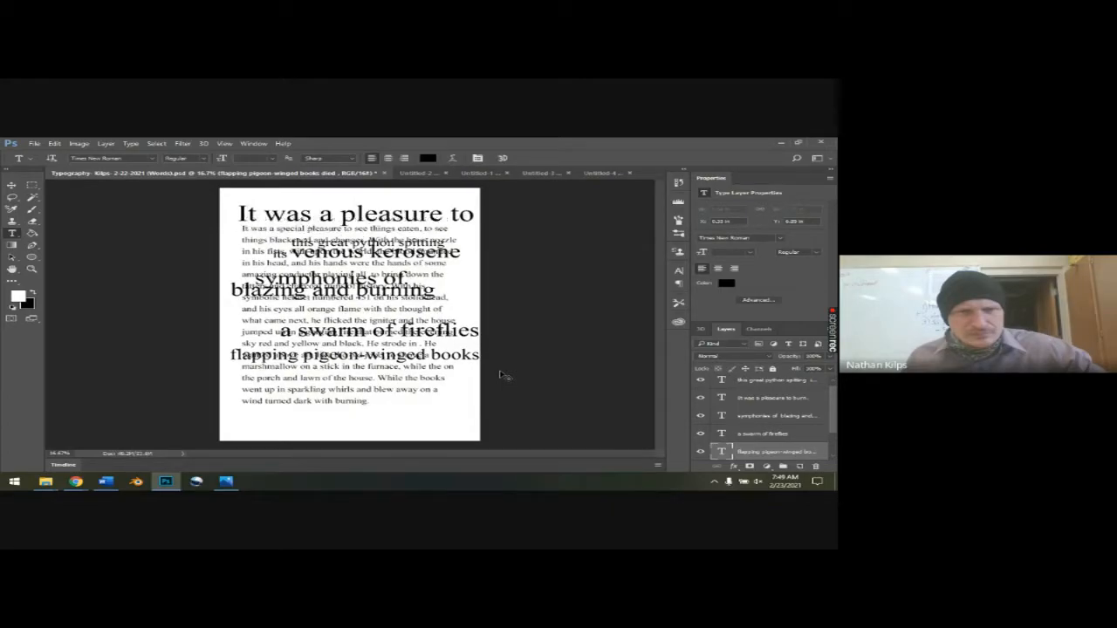
{"action": "key", "text": "ctrl+shift+z"}
{"action": "key", "text": "ctrl+shift+z"}
{"action": "key", "text": "ctrl+shift+z"}
{"action": "key", "text": "ctrl+shift+z"}
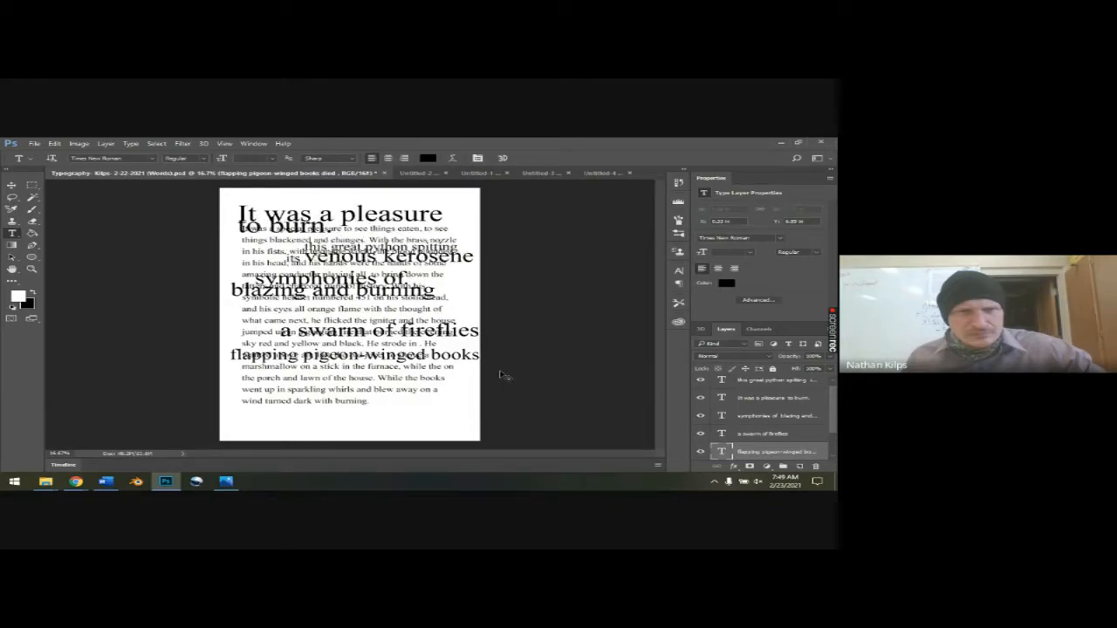
{"action": "key", "text": "ctrl+shift+z"}
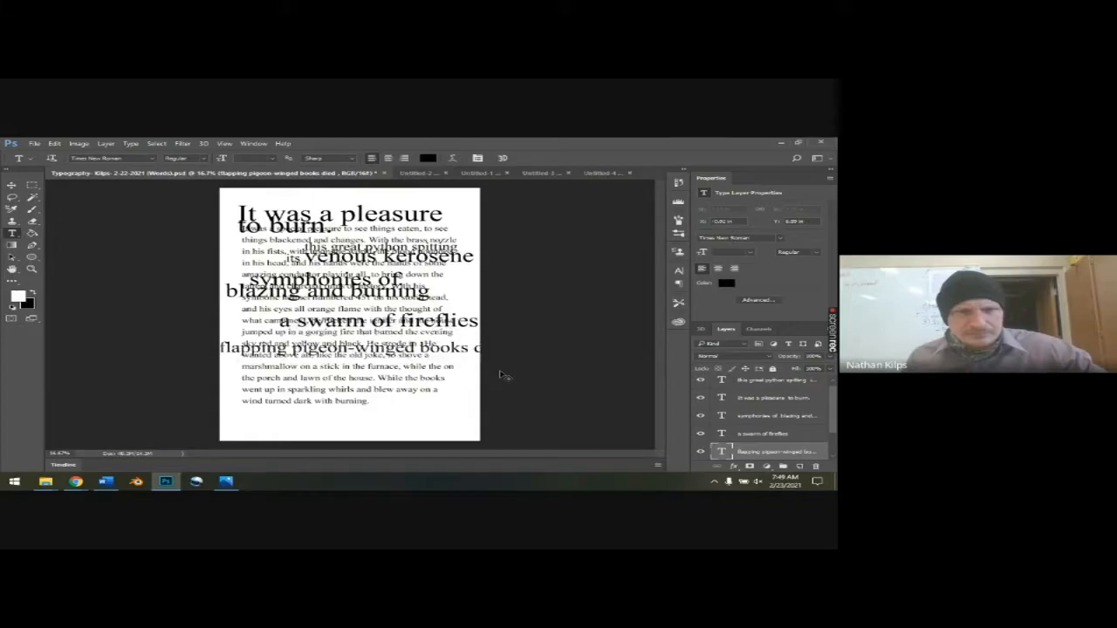
{"action": "key", "text": "ctrl+shift+z"}
{"action": "key", "text": "ctrl+shift+z"}
{"action": "key", "text": "ctrl+shift+z"}
{"action": "key", "text": "ctrl+shift+z"}
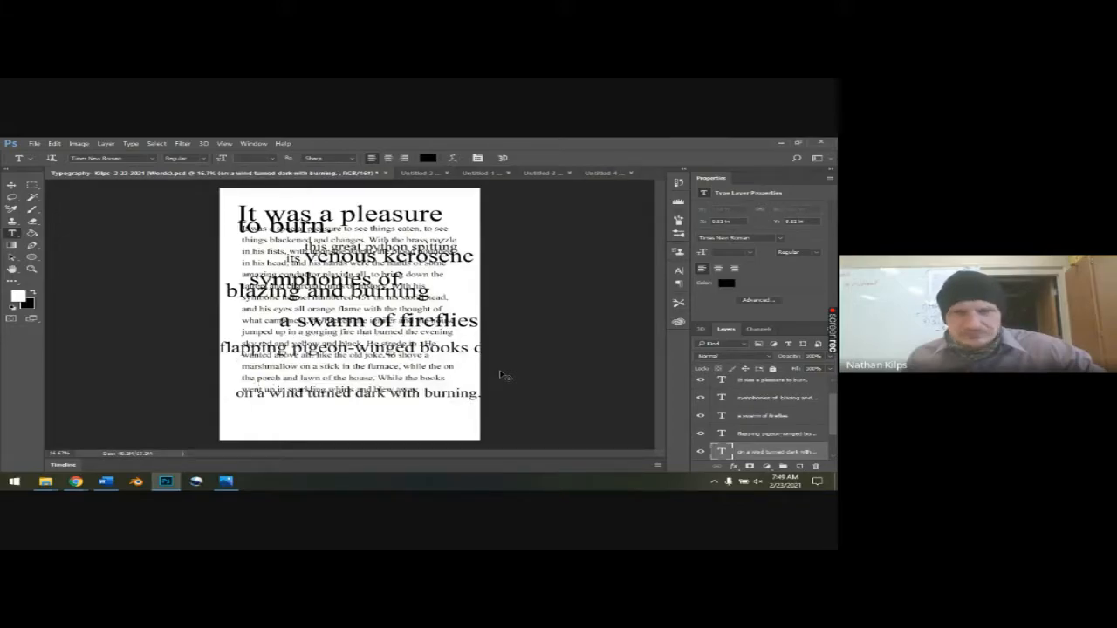
{"action": "key", "text": "ctrl+shift+z"}
{"action": "key", "text": "ctrl+shift+z"}
{"action": "key", "text": "ctrl+shift+z"}
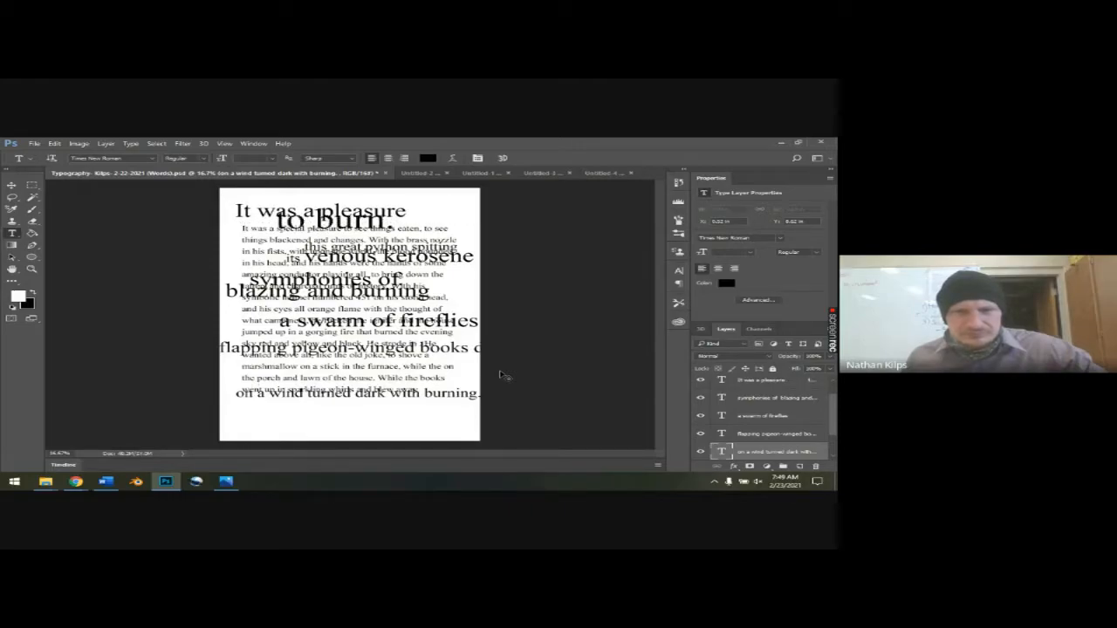
{"action": "key", "text": "ctrl+shift+z"}
{"action": "key", "text": "ctrl+shift+z"}
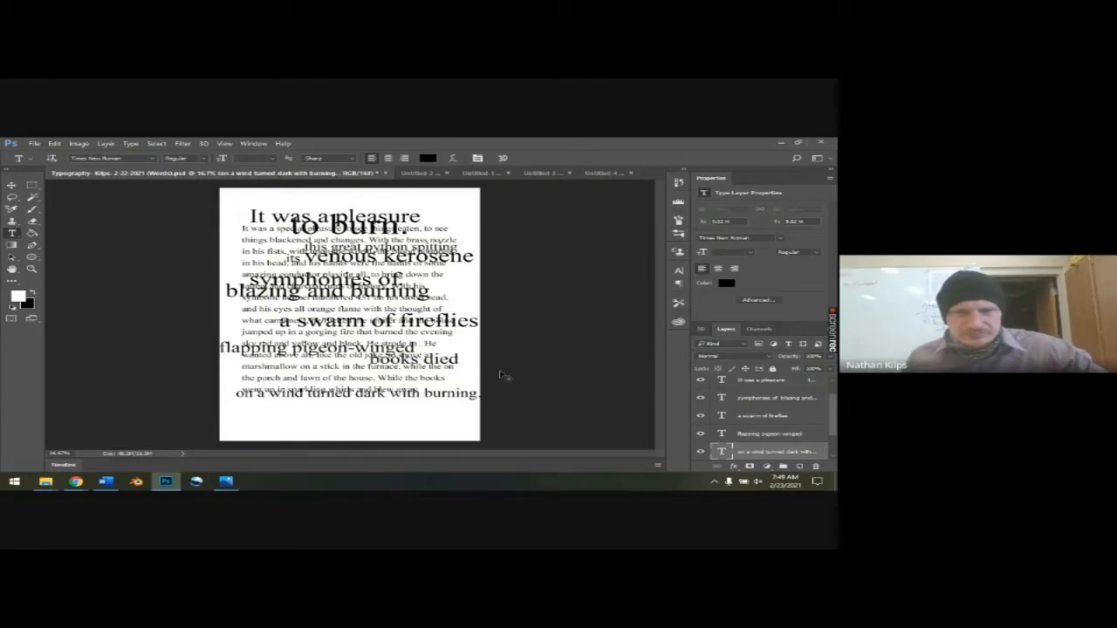
{"action": "key", "text": "ctrl+shift+z"}
{"action": "key", "text": "ctrl+shift+z"}
{"action": "key", "text": "ctrl+shift+z"}
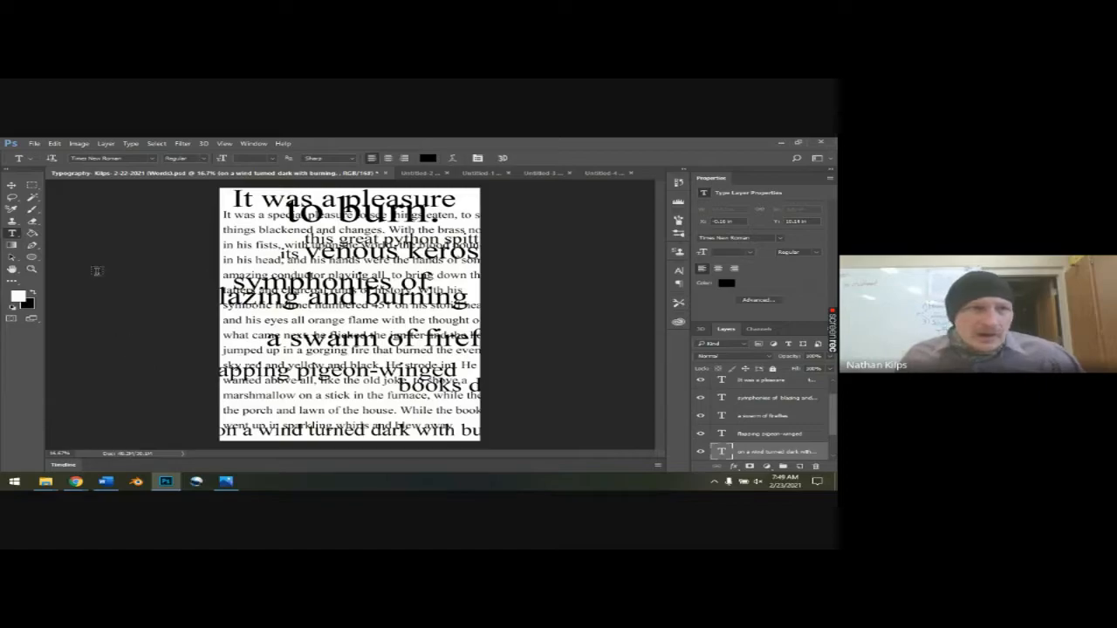
- Define a brush preset from the finished text layout, named "It was a pleasure to burn 1"
{"action": "left_click", "coordinate": [54, 143]}
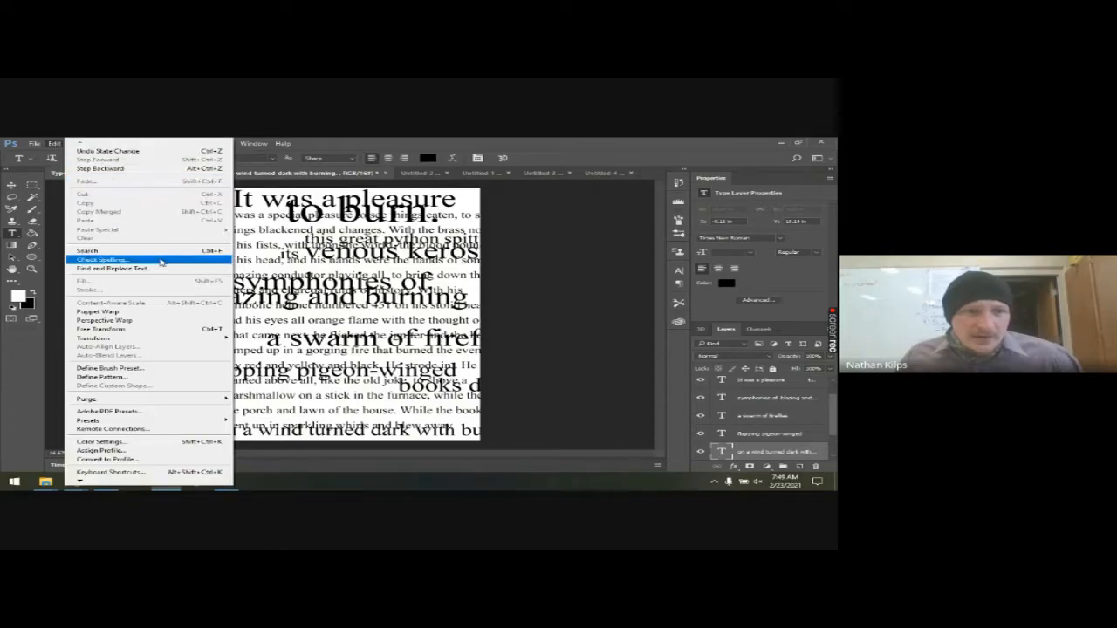
{"action": "left_click", "coordinate": [146, 370]}
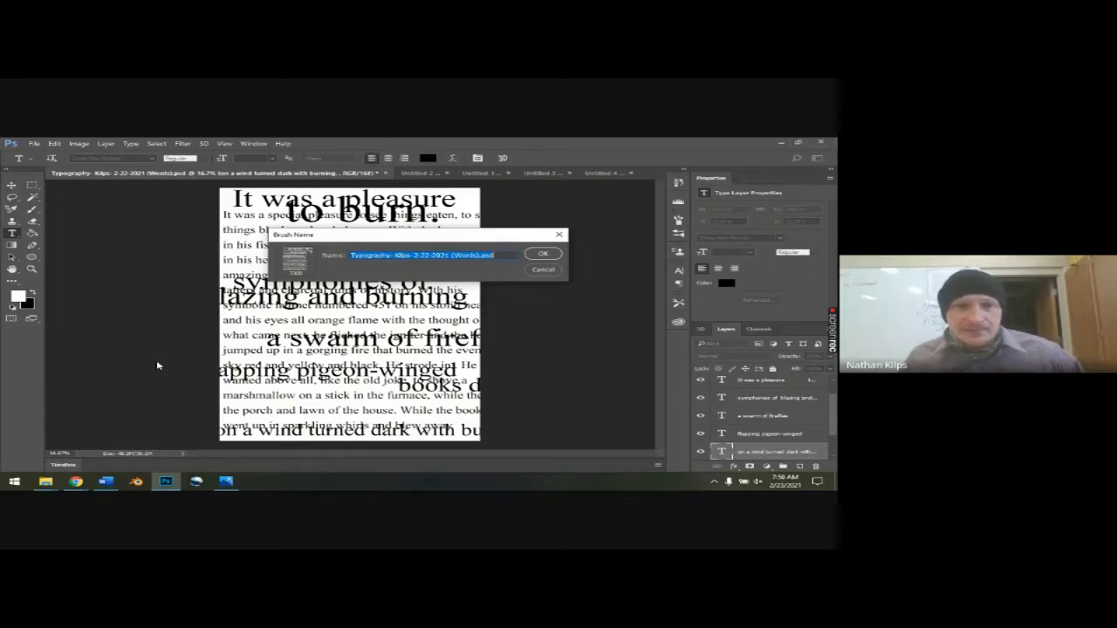
{"action": "type", "text": "It was a pleasure to burn 1"}
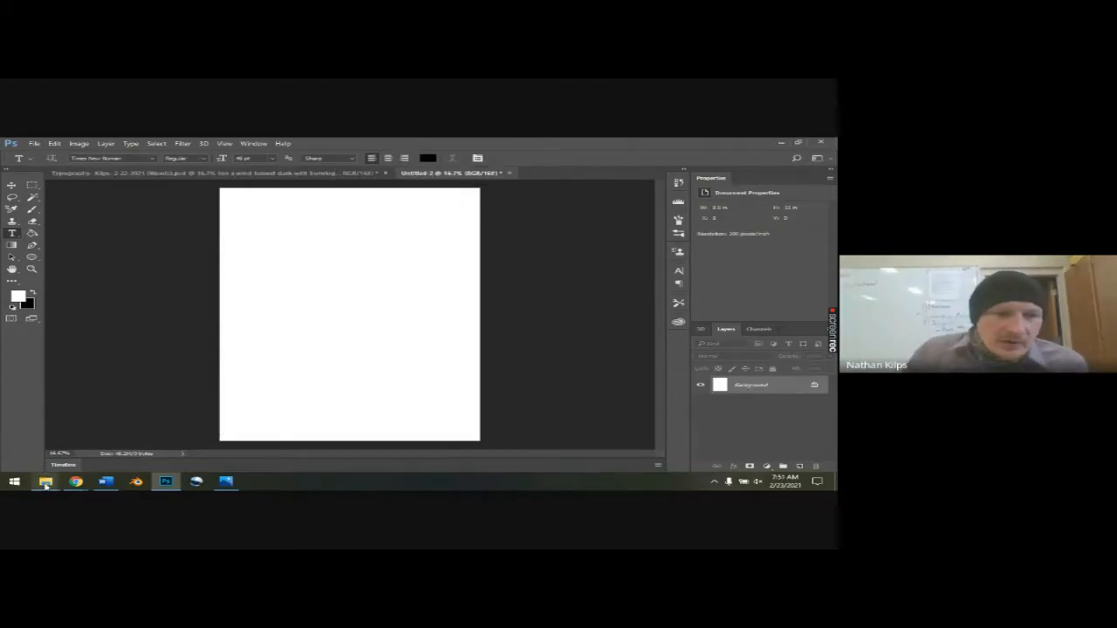
- Open the 2021 Typography Project folder and arrange it side by side with the Photoshop window
{"action": "mouse_move", "coordinate": [45, 485]}
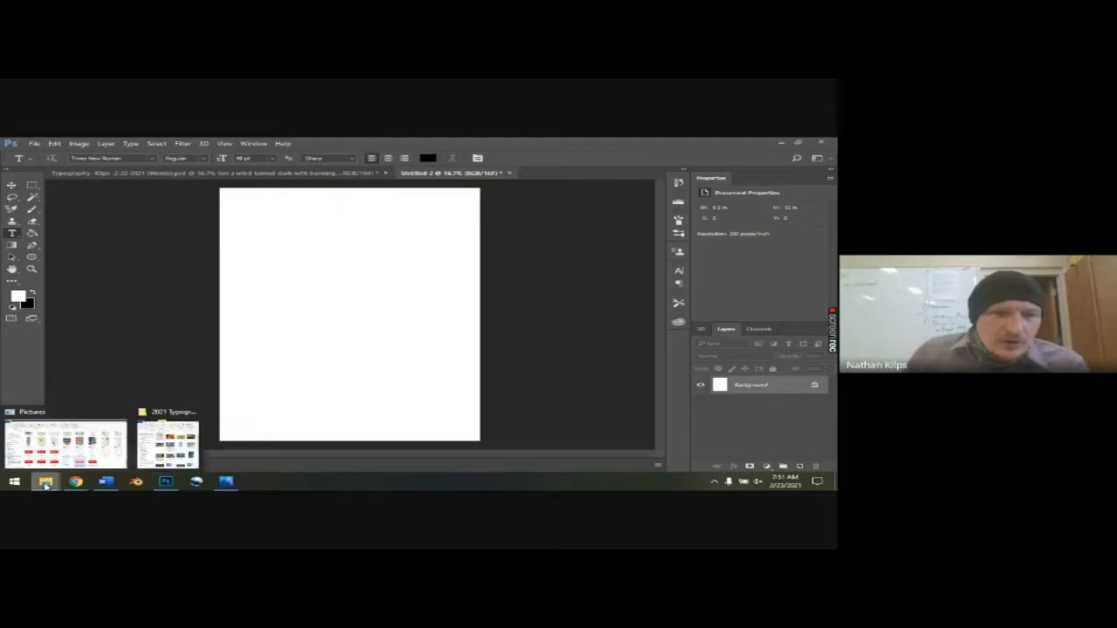
{"action": "left_click", "coordinate": [158, 447]}
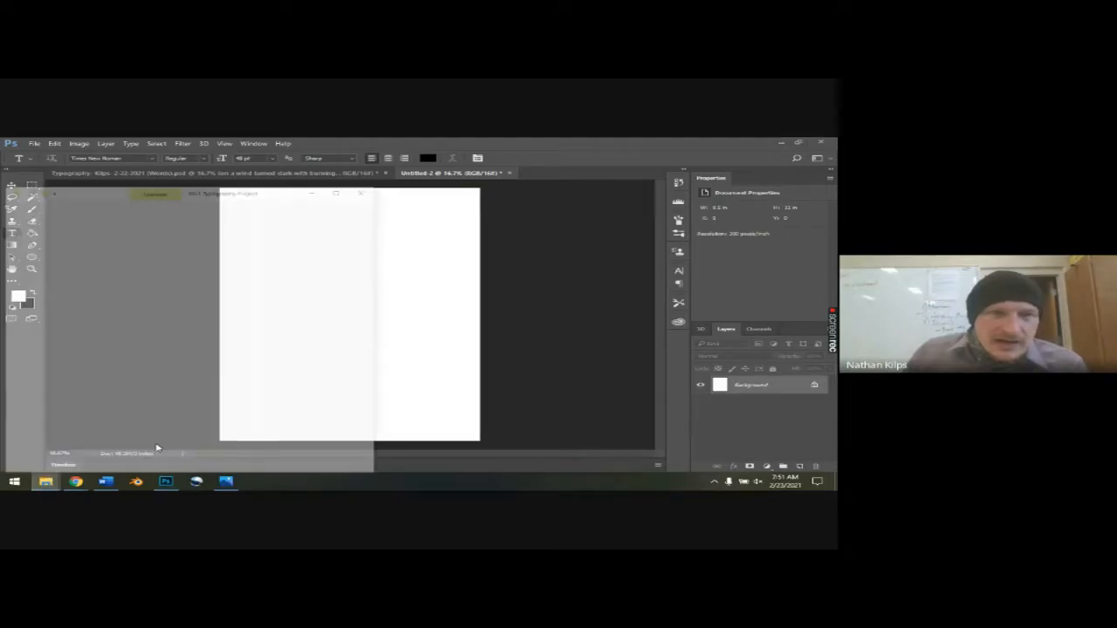
{"action": "left_click_drag", "start_coordinate": [295, 146], "coordinate": [835, 200]}
{"action": "left_click", "coordinate": [150, 220]}
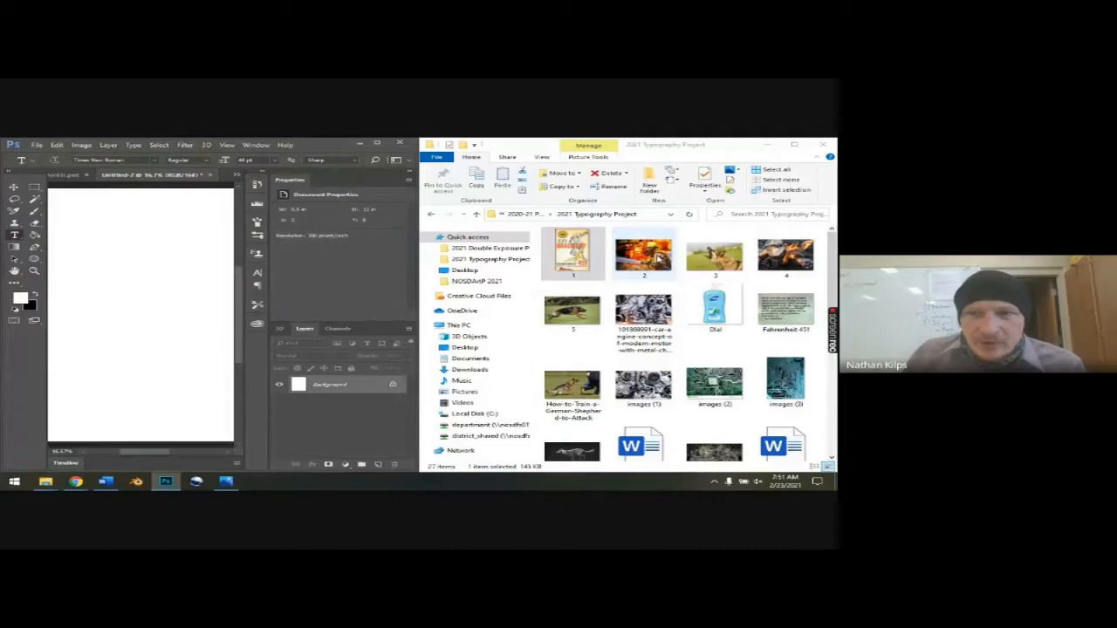
- Place firefighter image 2 from the project folder into the blank Untitled-2 document and maximize the Photoshop window
{"action": "left_click", "coordinate": [659, 253]}
{"action": "left_click_drag", "start_coordinate": [659, 254], "coordinate": [375, 169]}
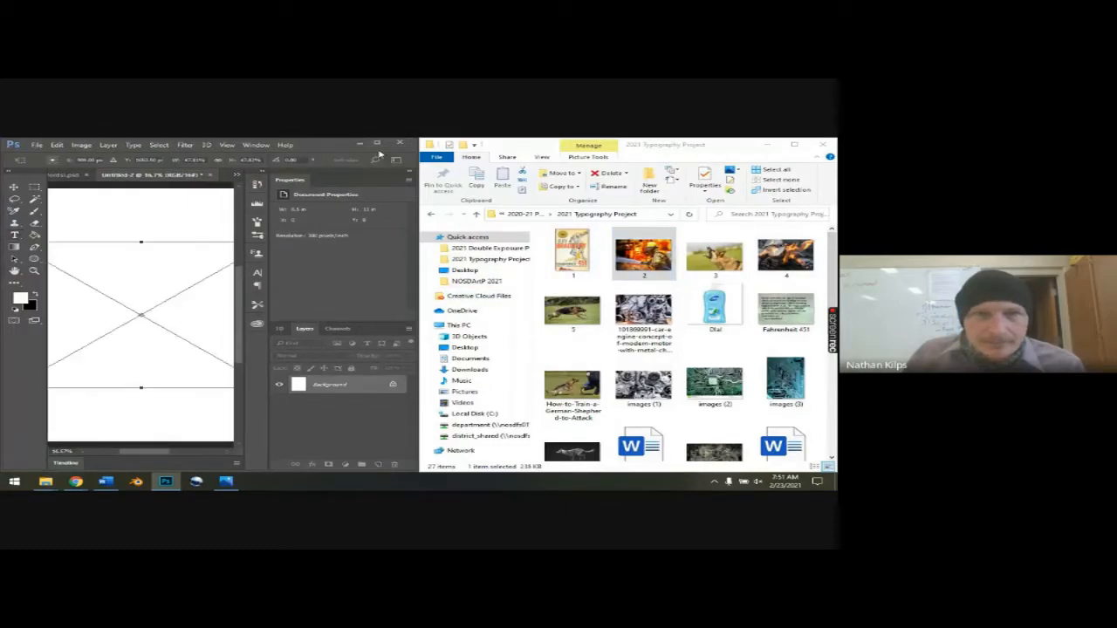
{"action": "double_click", "coordinate": [376, 143]}
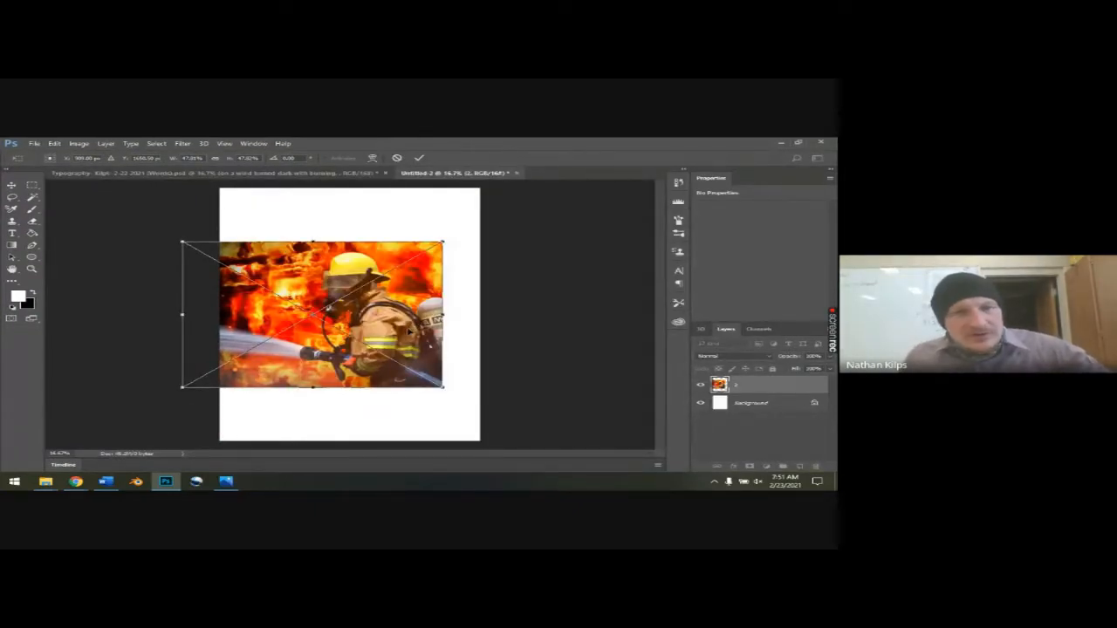
- Scale up and reposition the placed firefighter image so it covers the whole page, and commit the placement
{"action": "left_click_drag", "start_coordinate": [406, 330], "coordinate": [371, 277]}
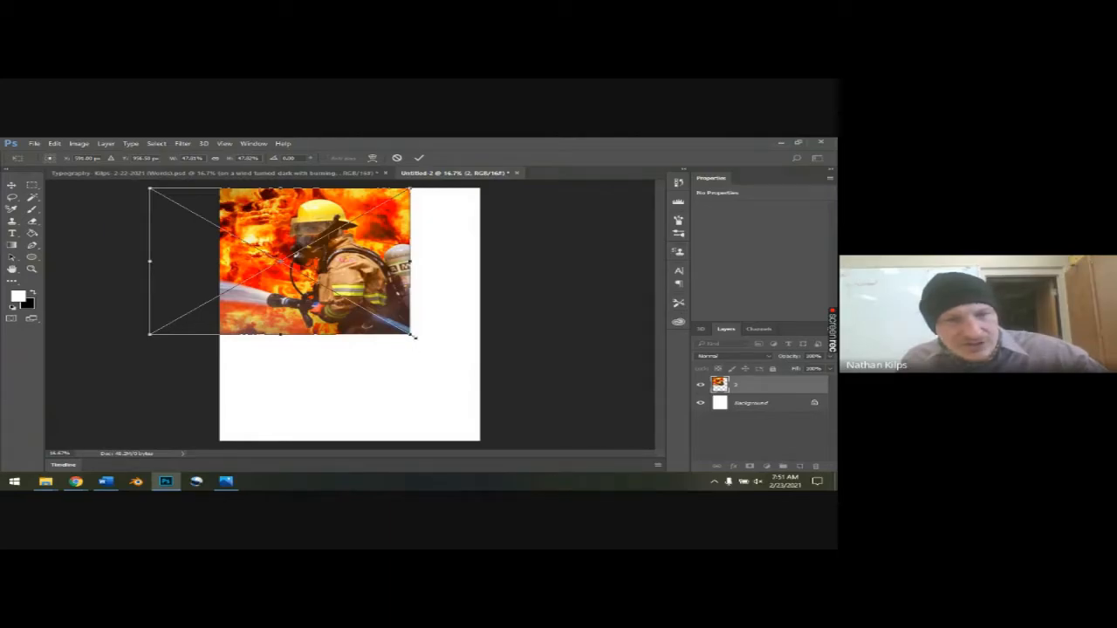
{"action": "left_click_drag", "start_coordinate": [410, 332], "coordinate": [637, 456]}
{"action": "left_click_drag", "start_coordinate": [597, 377], "coordinate": [535, 369]}
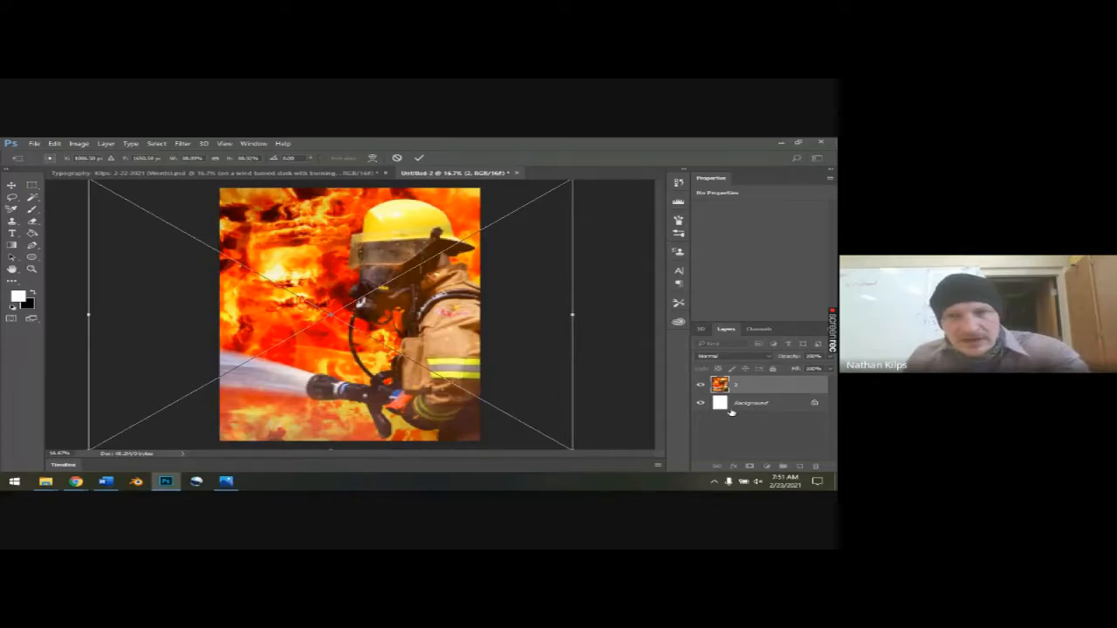
{"action": "key", "text": "Return"}
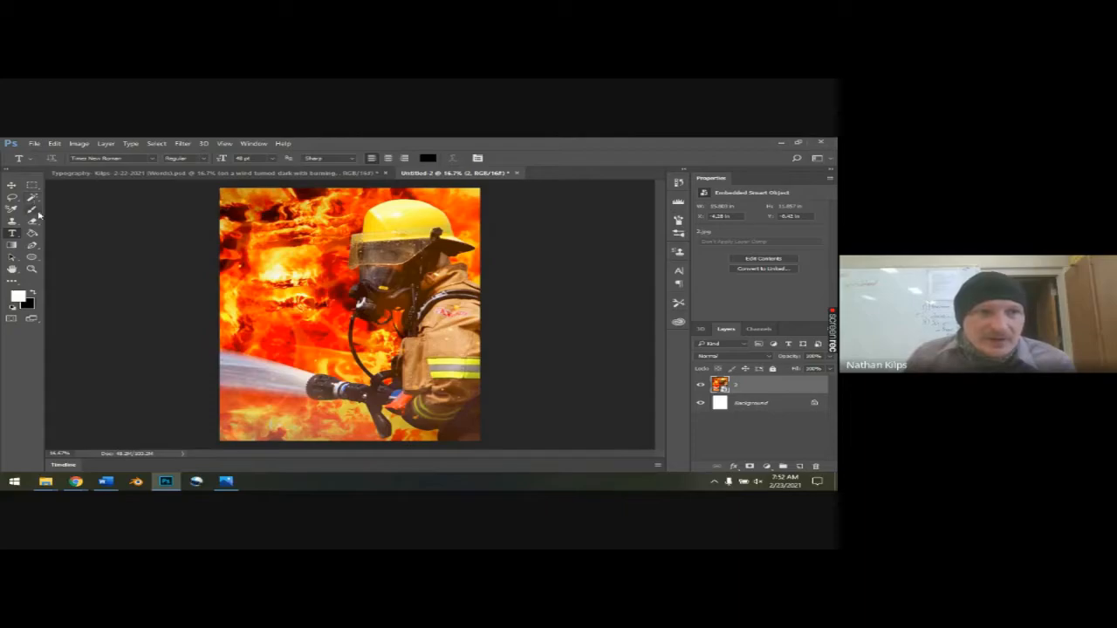
- Activate the Pen tool and bring the lower edge of the firefighter's jacket into close view for tracing
{"action": "left_click", "coordinate": [32, 245]}
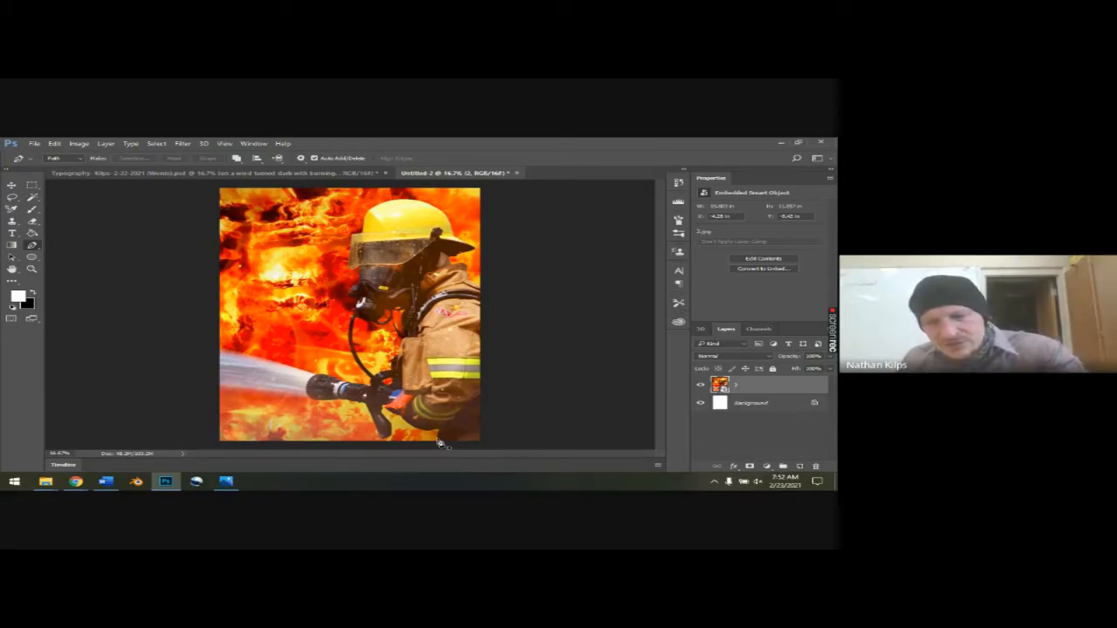
{"action": "key", "text": "ctrl+plus"}
{"action": "key", "text": "ctrl+plus"}
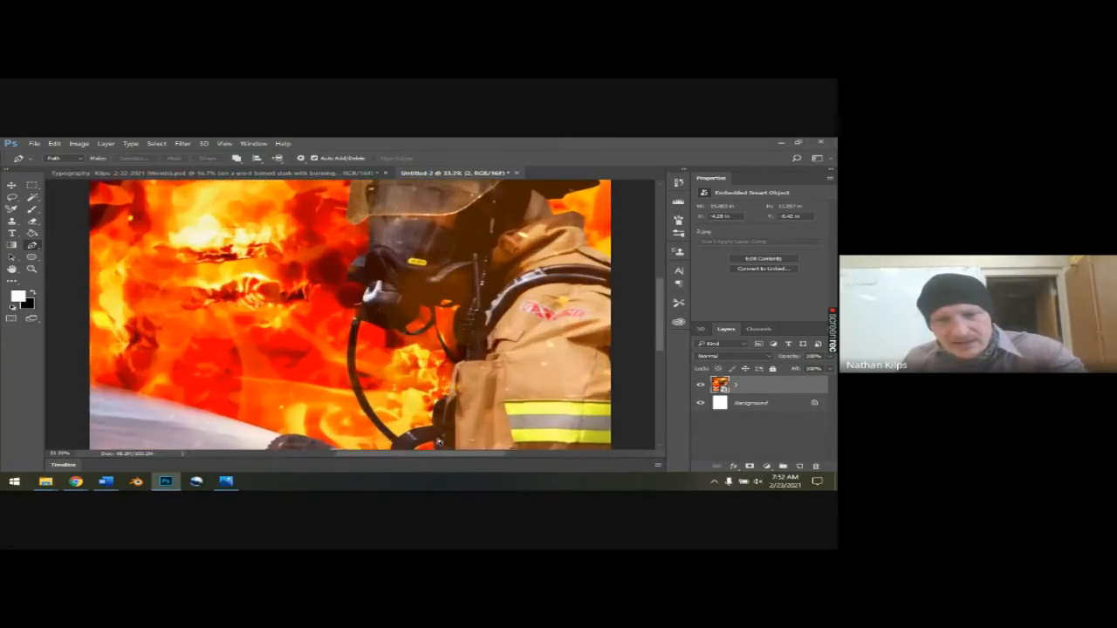
{"action": "key", "text": "ctrl+minus"}
{"action": "key", "text": "ctrl+minus"}
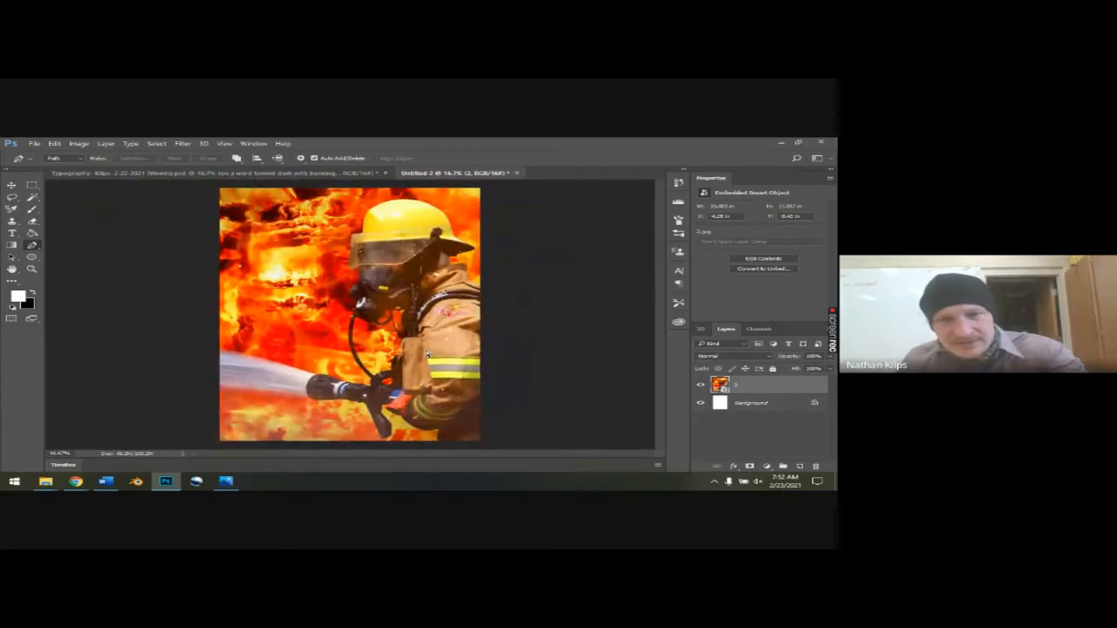
{"action": "key", "text": "ctrl+plus"}
{"action": "key", "text": "ctrl+plus"}
{"action": "key", "text": "ctrl+plus"}
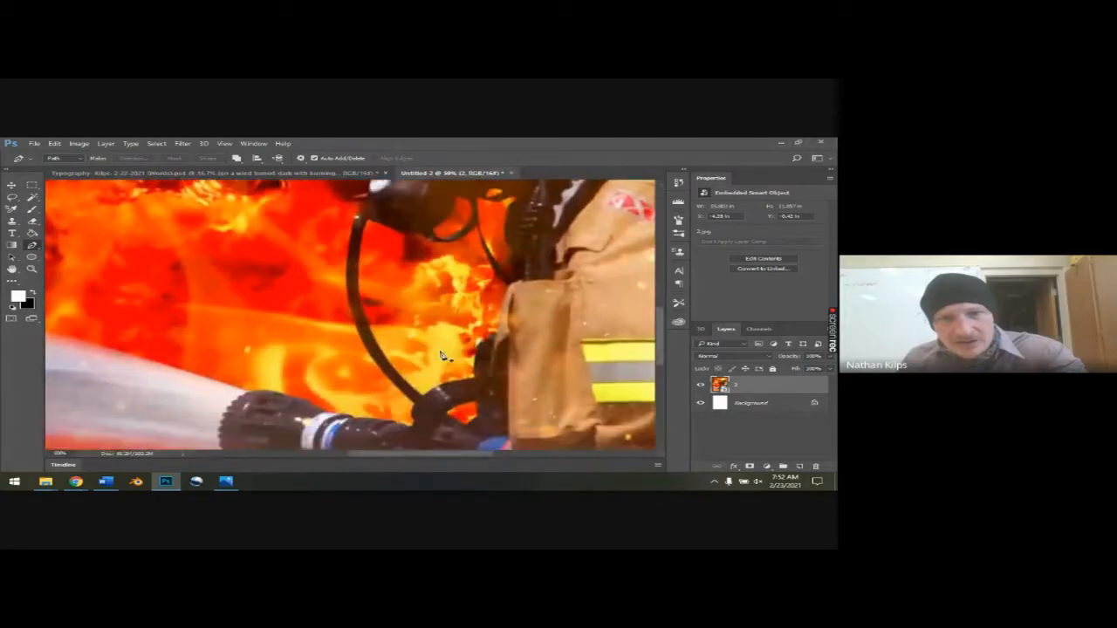
{"action": "scroll", "coordinate": [442, 355], "scroll_direction": "down", "scroll_amount": 5}
{"action": "left_click_drag", "start_coordinate": [465, 457], "coordinate": [504, 455]}
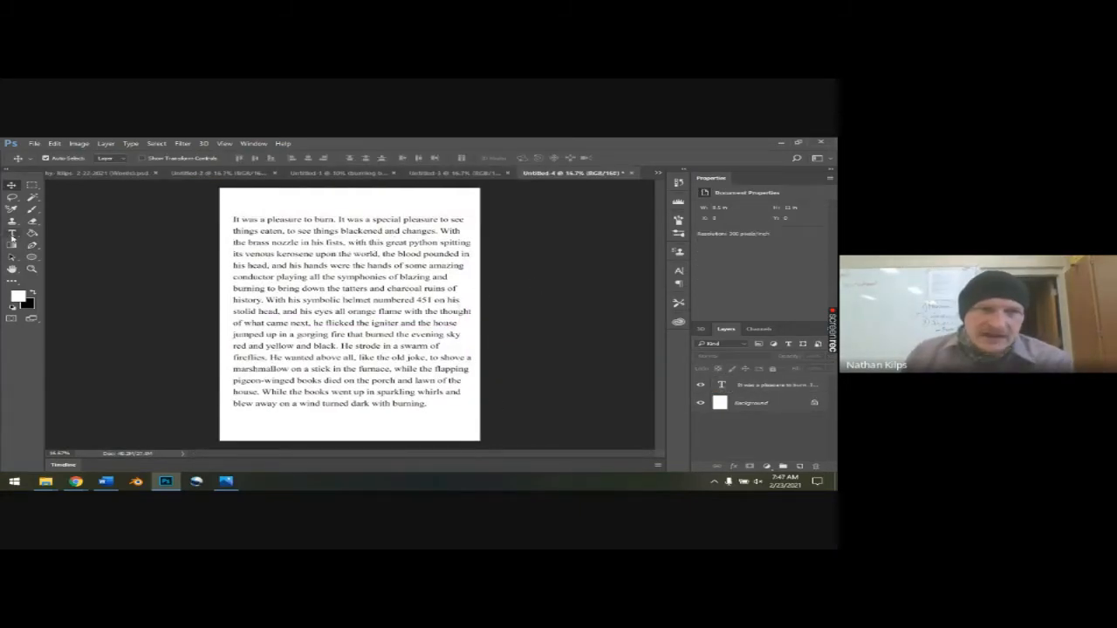
- Cut the opening sentence "It was a pleasure to burn." out of the passage text in Untitled-4 and commit the edit
{"action": "key", "text": "t"}
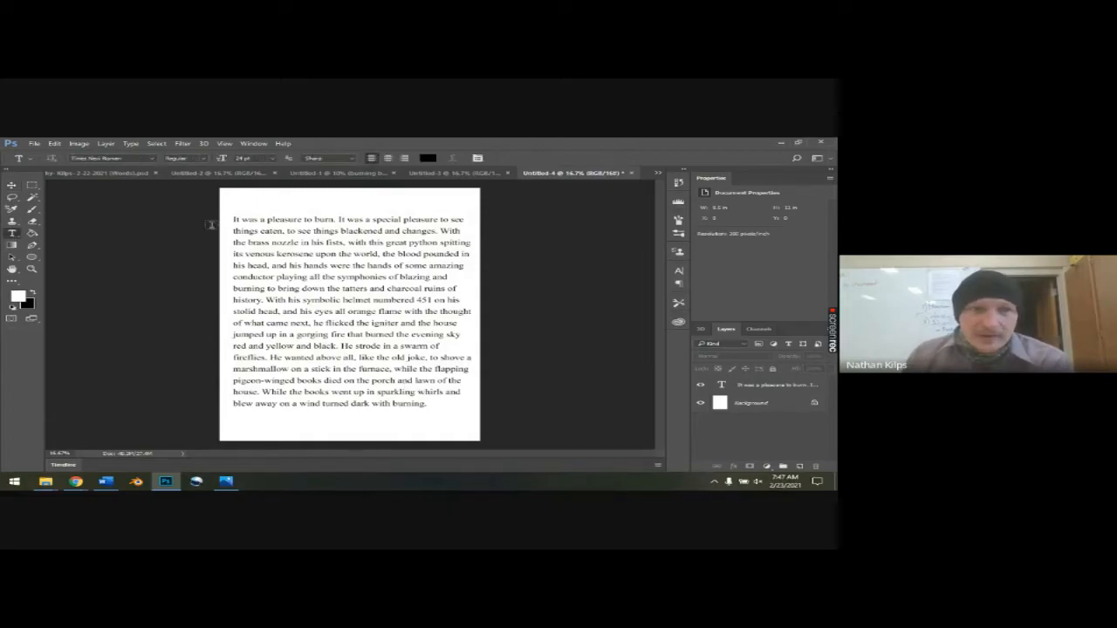
{"action": "left_click_drag", "start_coordinate": [337, 220], "coordinate": [212, 217]}
{"action": "key", "text": "ctrl+x"}
{"action": "key", "text": "ctrl+Return"}
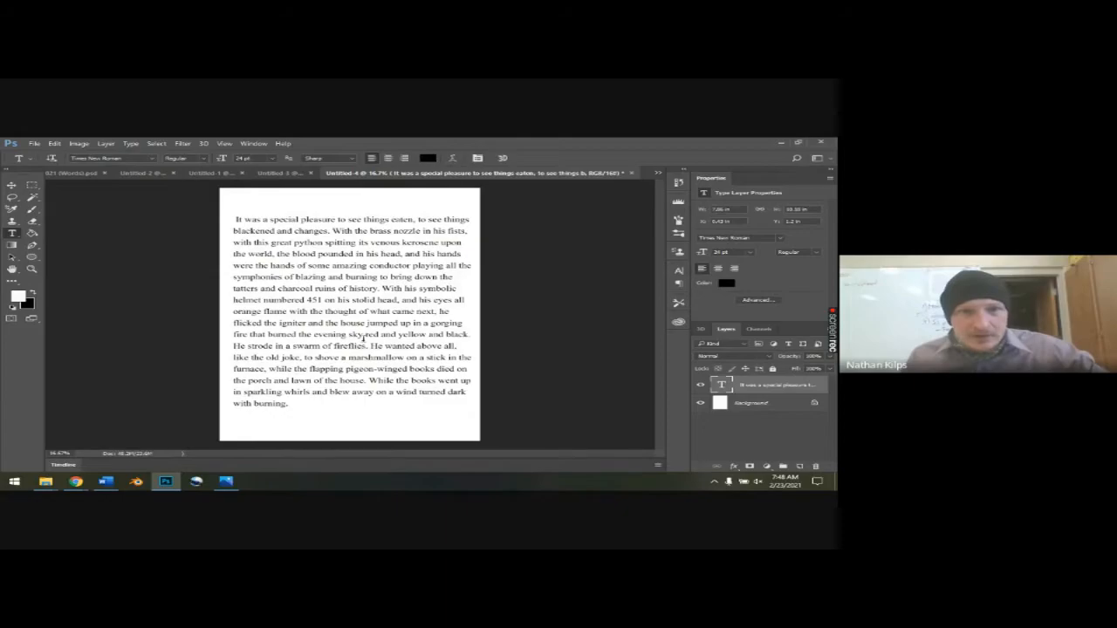
- Paste the cut sentence as a separate text layer above the passage and set its size to 48 pt
{"action": "left_click", "coordinate": [234, 200]}
{"action": "key", "text": "ctrl+v"}
{"action": "key", "text": "ctrl+a"}
{"action": "left_click", "coordinate": [749, 252]}
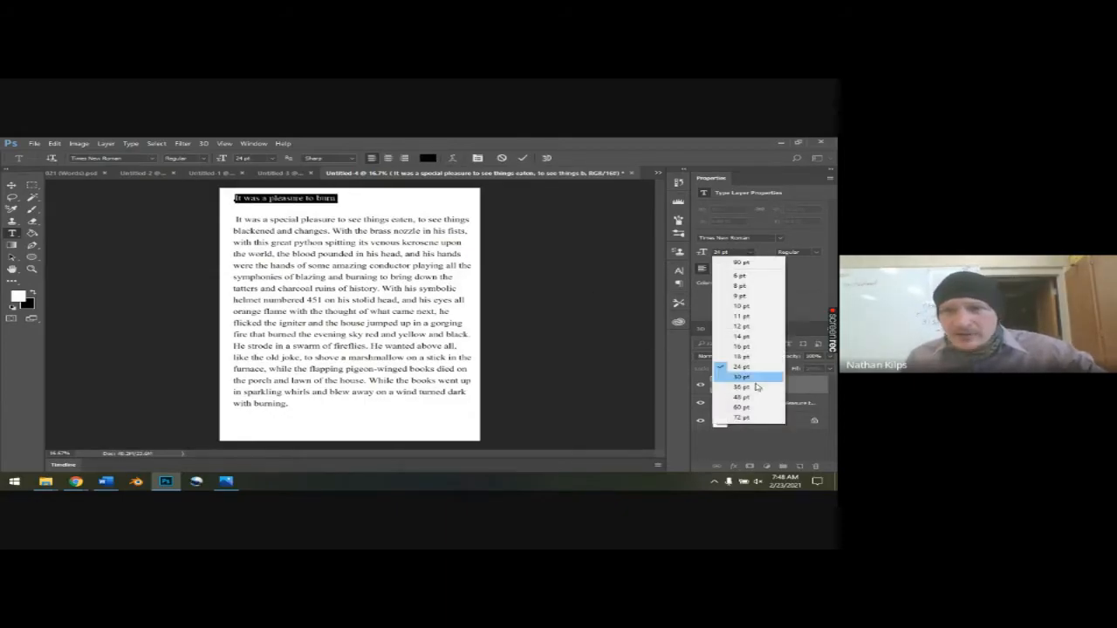
{"action": "left_click", "coordinate": [747, 397]}
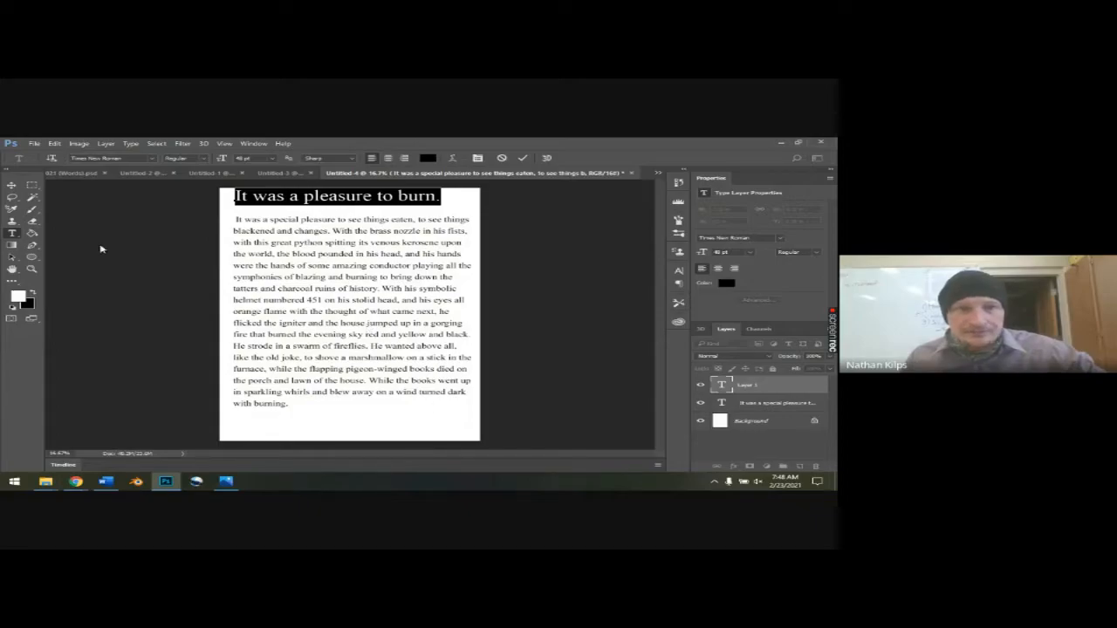
- In the Untitled-2 document, convert the closed path around the firefighter and water stream into a new anti-aliased selection
{"action": "key", "text": "ctrl+Tab"}
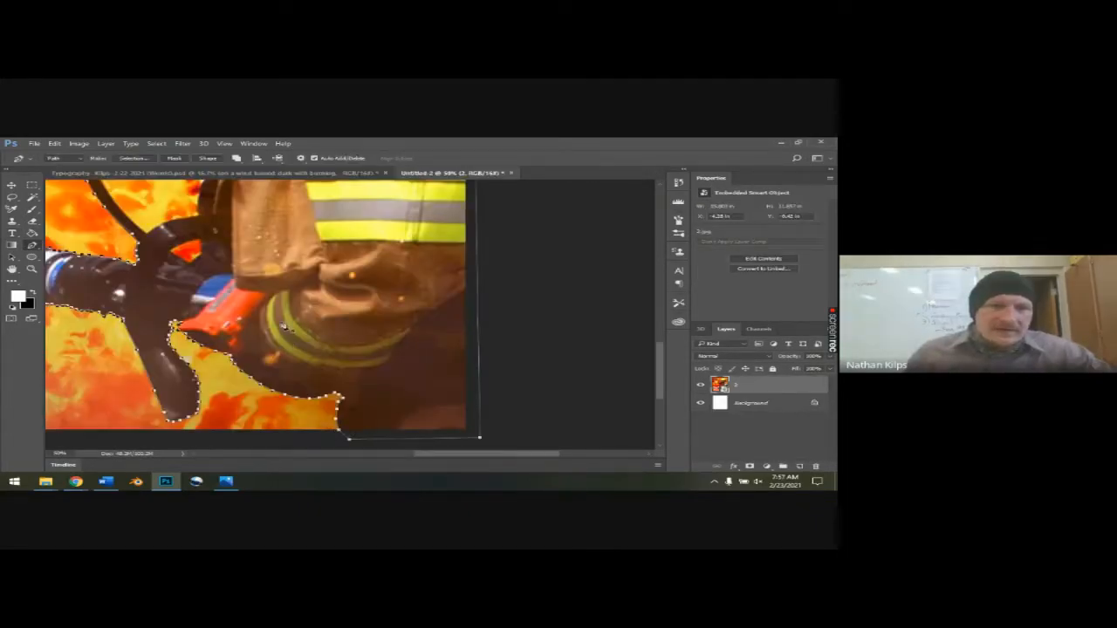
{"action": "scroll", "coordinate": [327, 342], "scroll_direction": "up", "scroll_amount": 3}
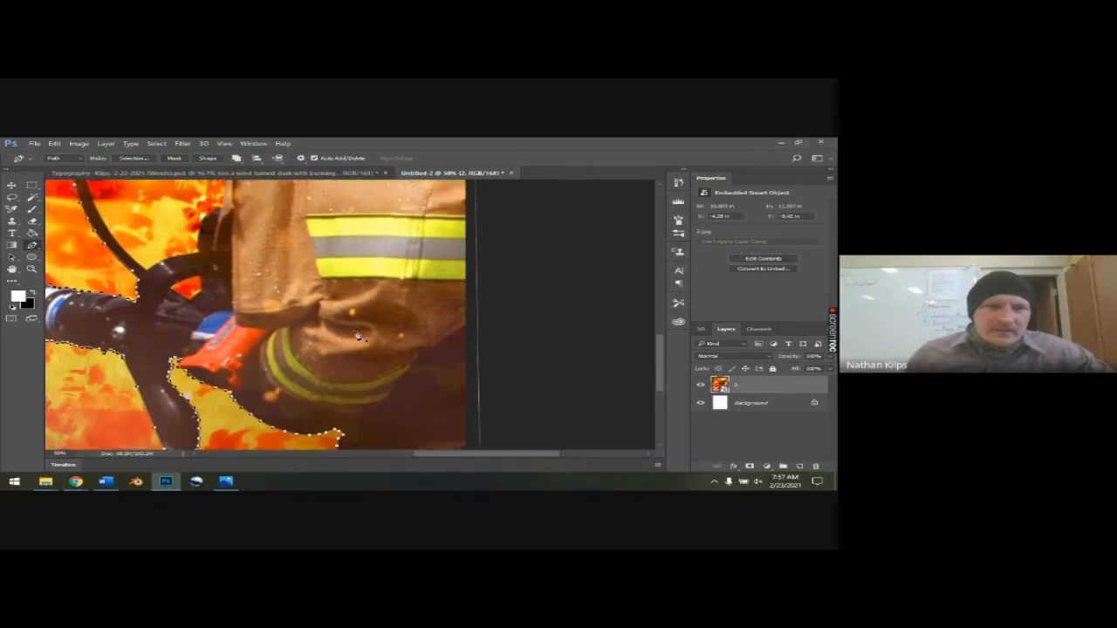
{"action": "right_click", "coordinate": [359, 312]}
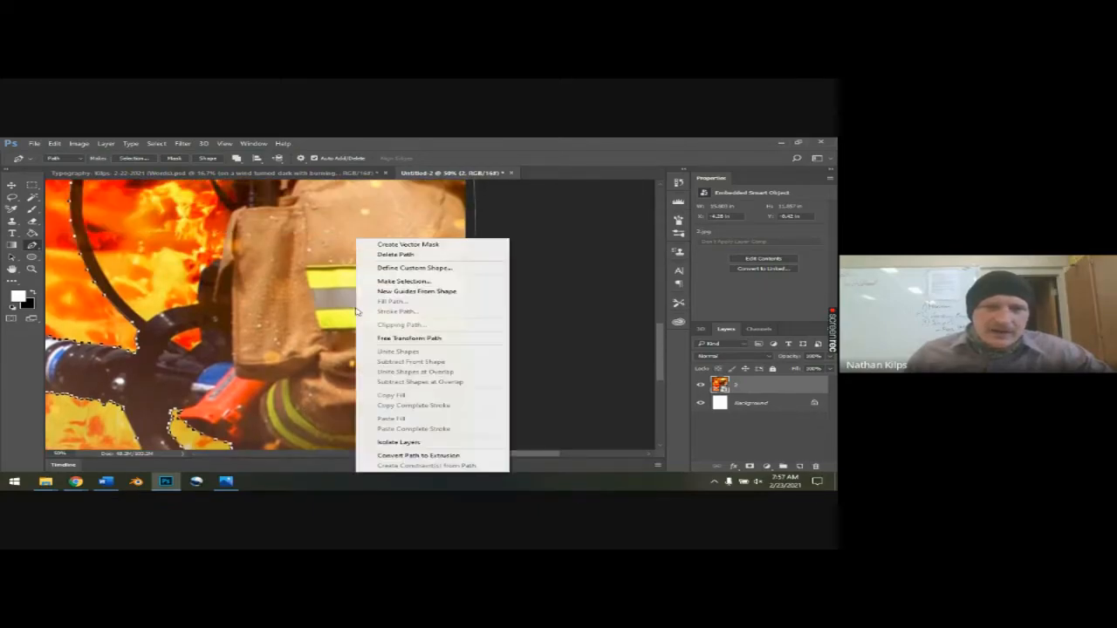
{"action": "left_click", "coordinate": [412, 281]}
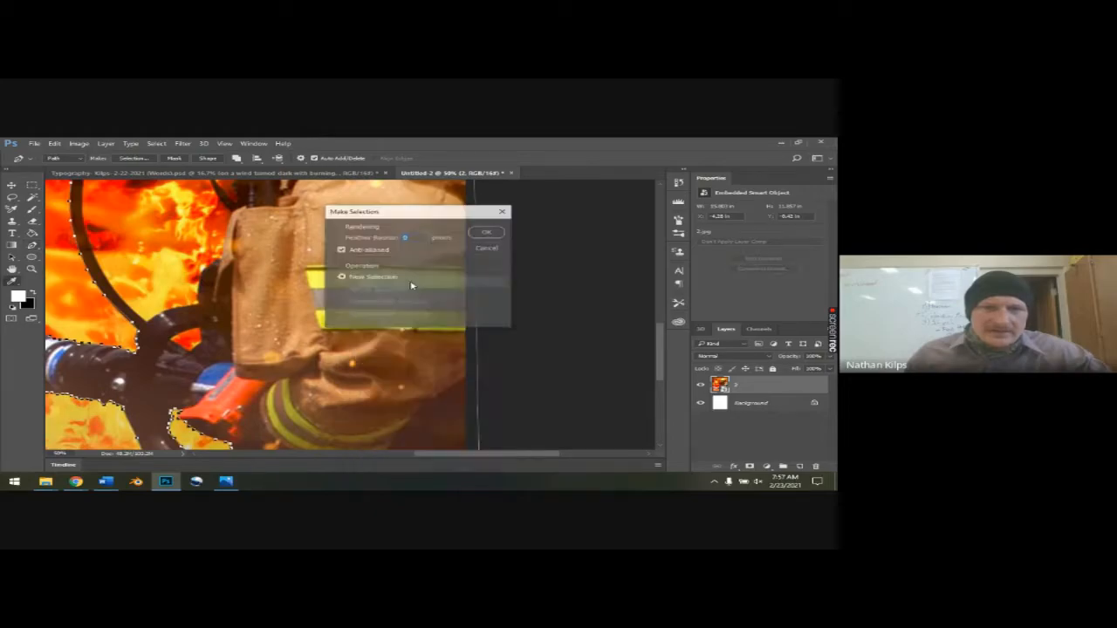
{"action": "left_click", "coordinate": [488, 232]}
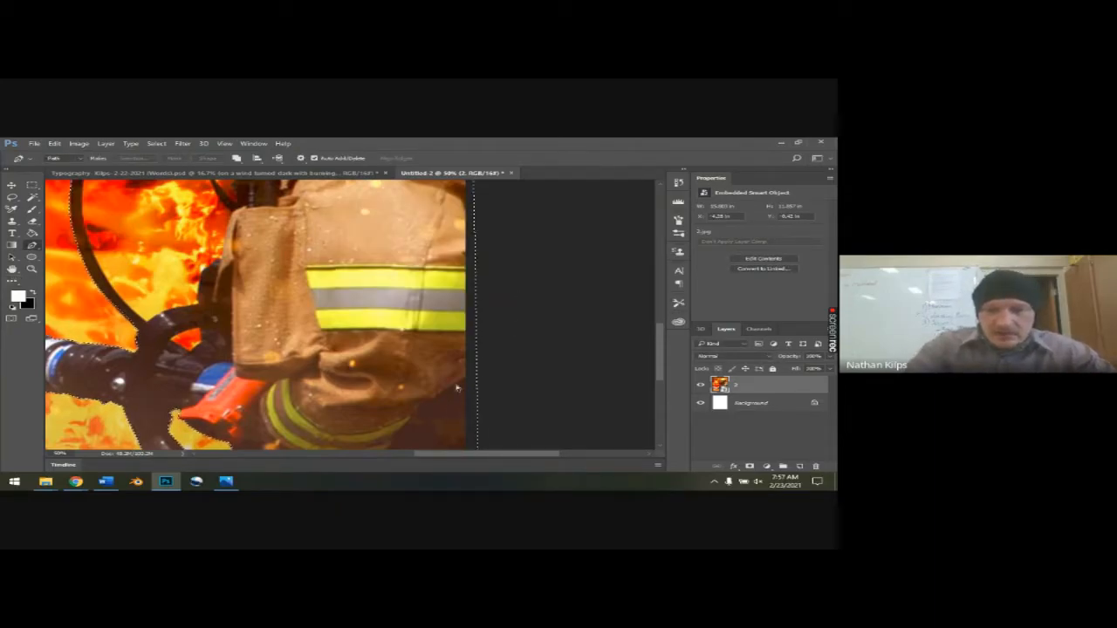
- Copy the selected firefighter onto a new layer and hide the original image layer 2
{"action": "key", "text": "ctrl+minus"}
{"action": "key", "text": "ctrl+minus"}
{"action": "key", "text": "ctrl+minus"}
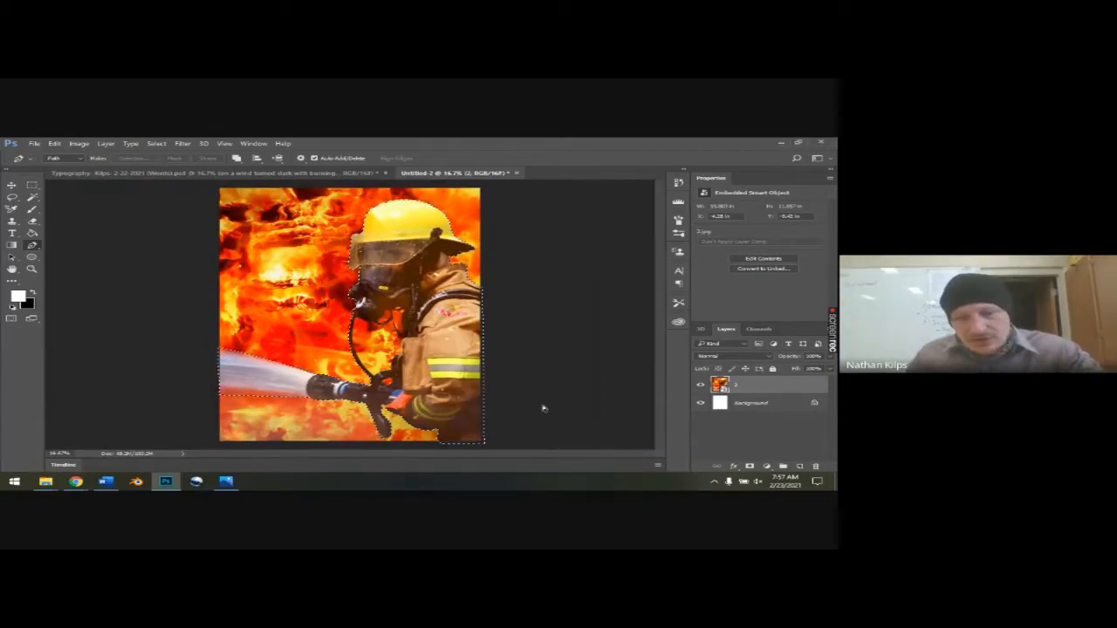
{"action": "key", "text": "ctrl+j"}
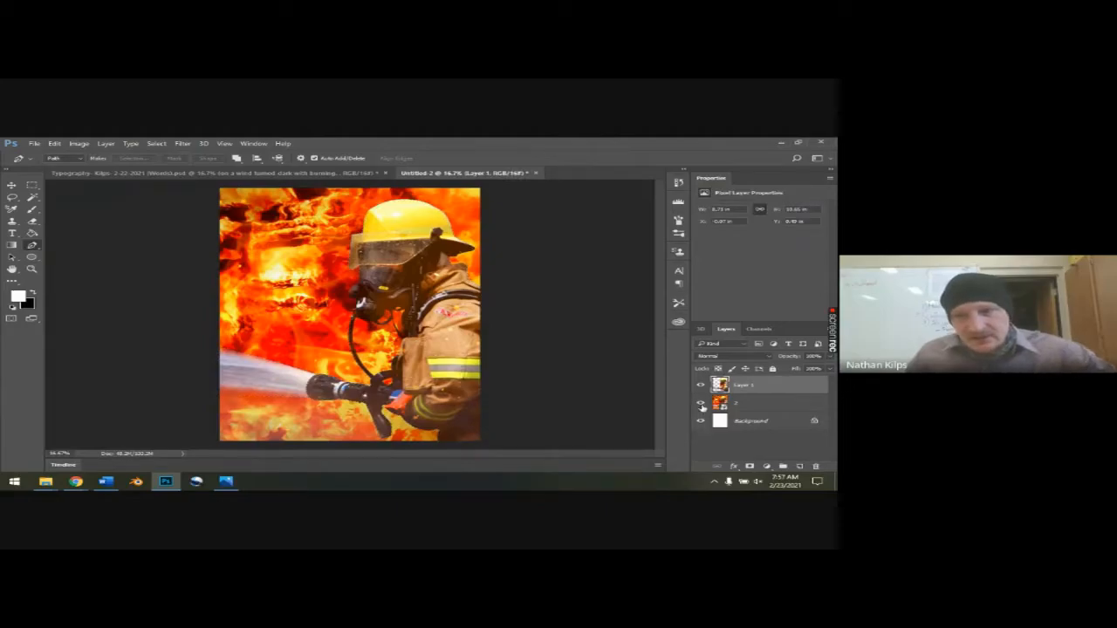
{"action": "left_click", "coordinate": [701, 403]}
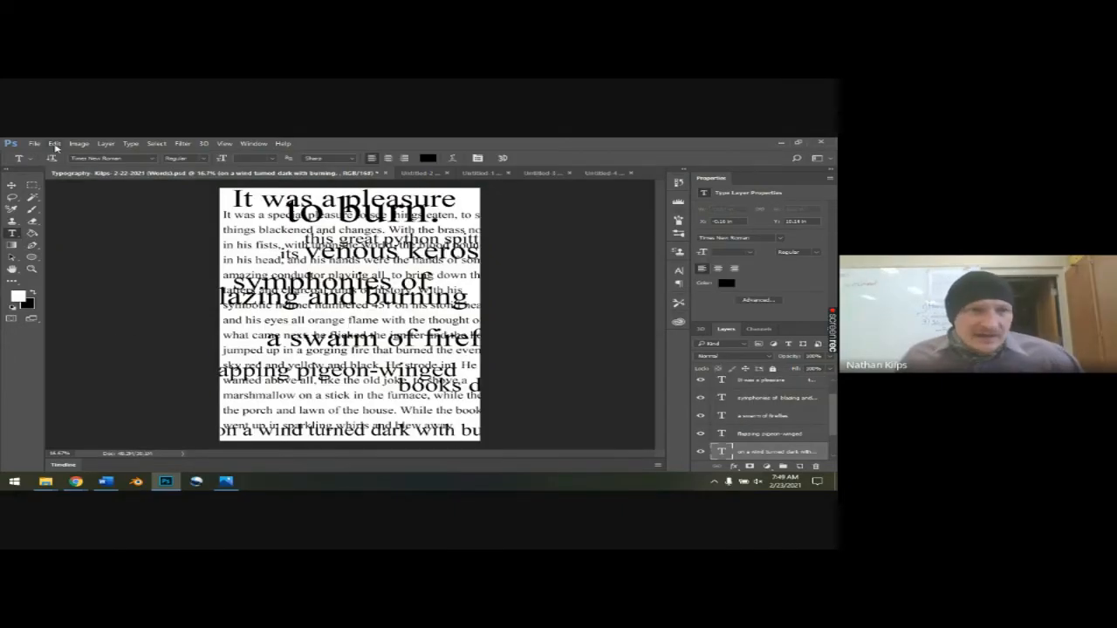
- Define a brush preset from the finished text layout document, entering the name "Typography Brush"
{"action": "left_click", "coordinate": [54, 144]}
{"action": "left_click", "coordinate": [146, 370]}
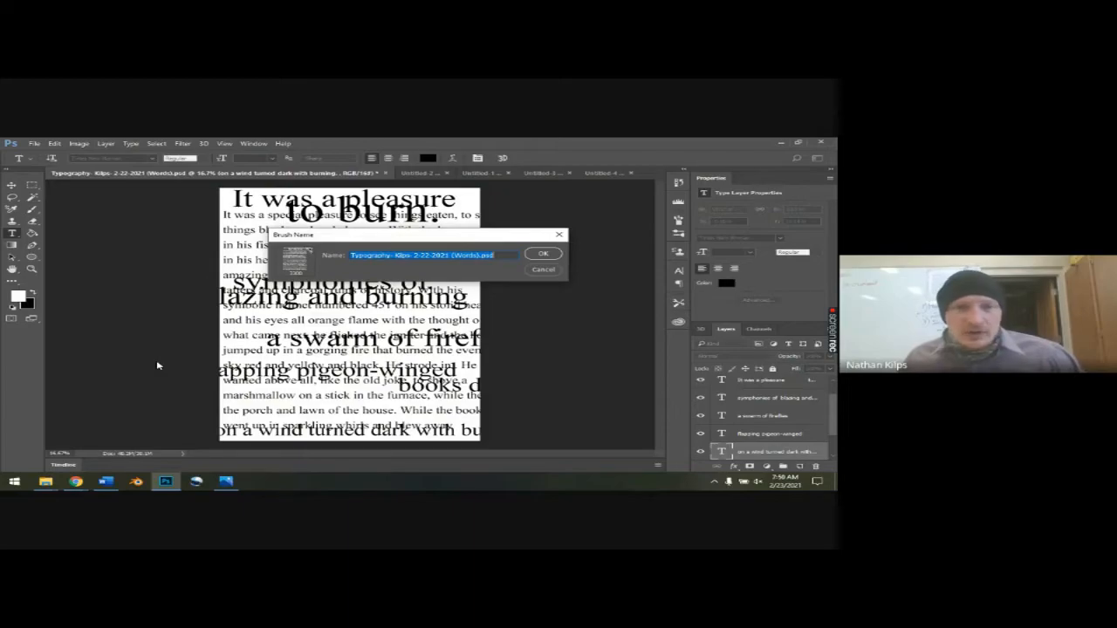
{"action": "type", "text": "Typography Brush"}
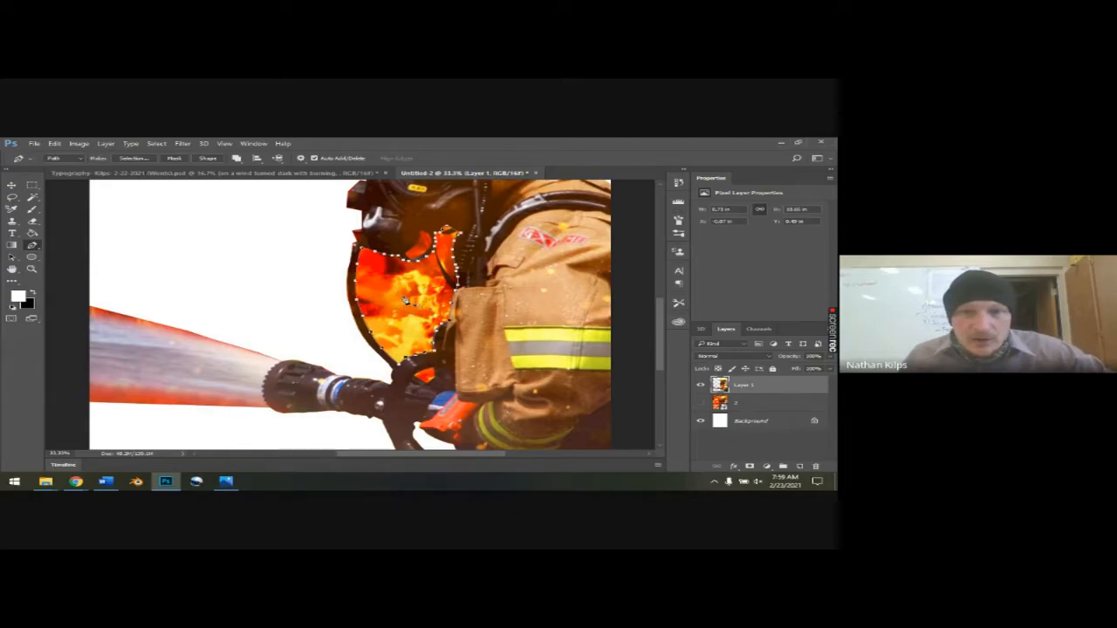
- Convert the path around the flames inside the air hose into a selection and delete that area from Layer 1
{"action": "right_click", "coordinate": [404, 284]}
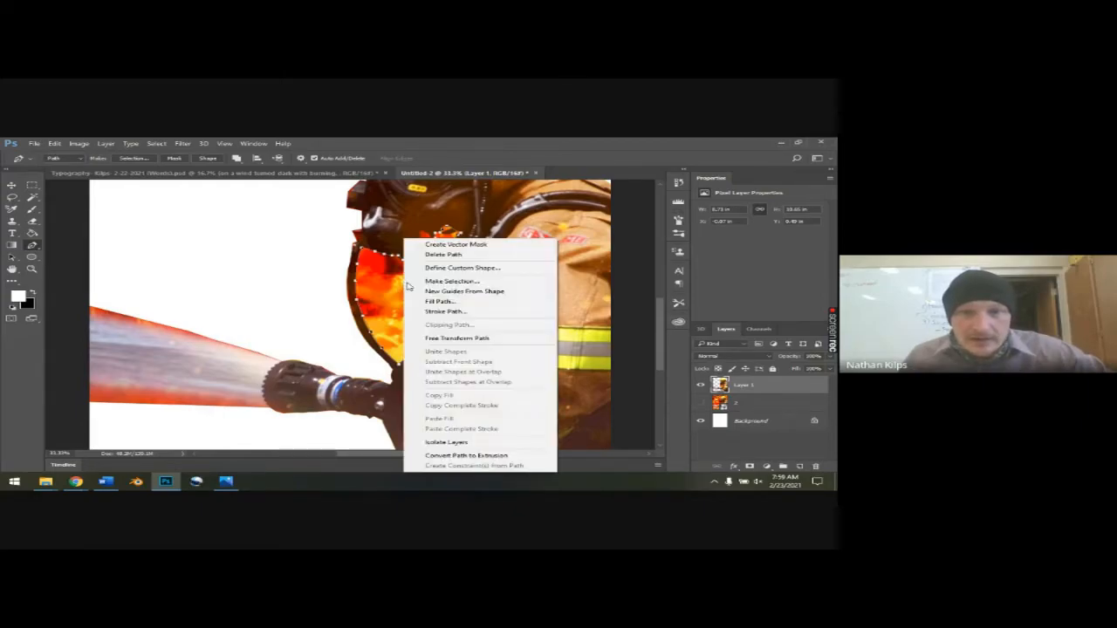
{"action": "left_click", "coordinate": [443, 285]}
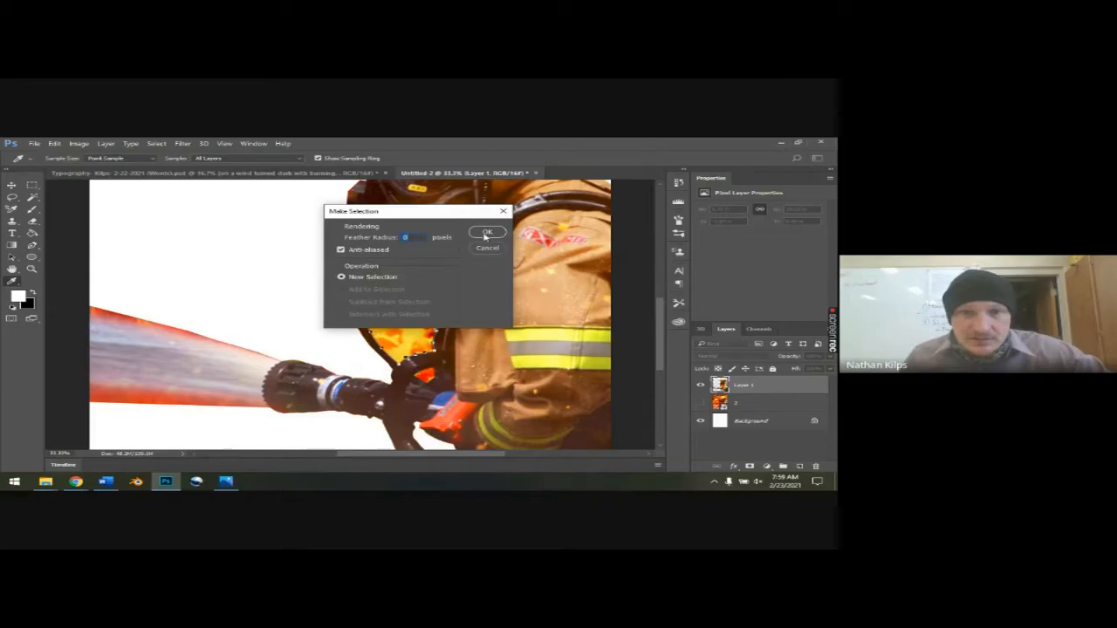
{"action": "left_click", "coordinate": [488, 233]}
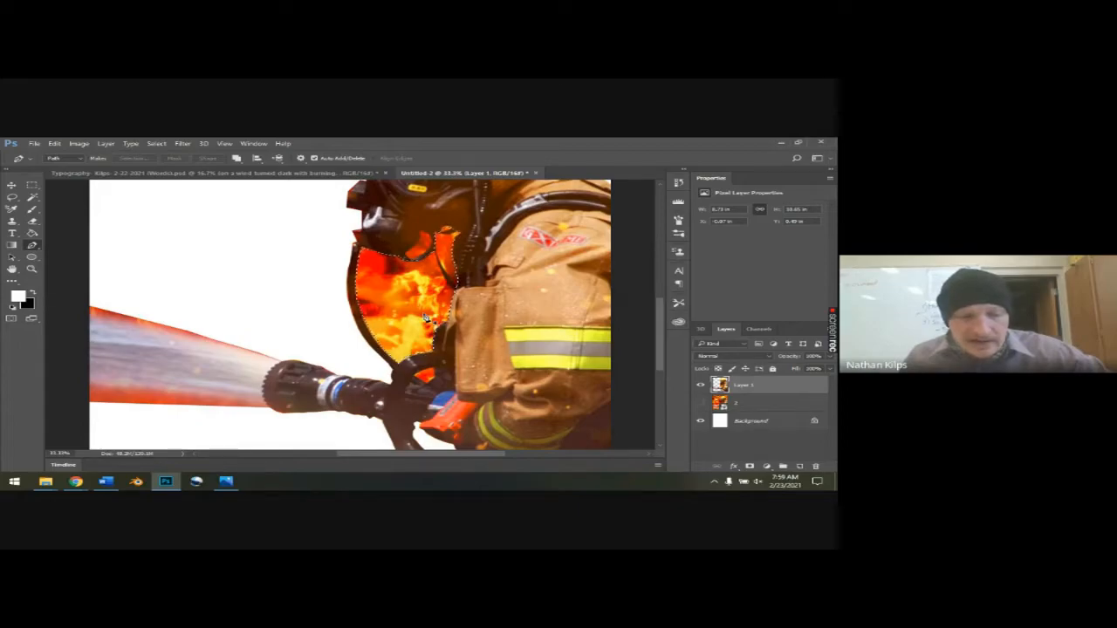
{"action": "key", "text": "Delete"}
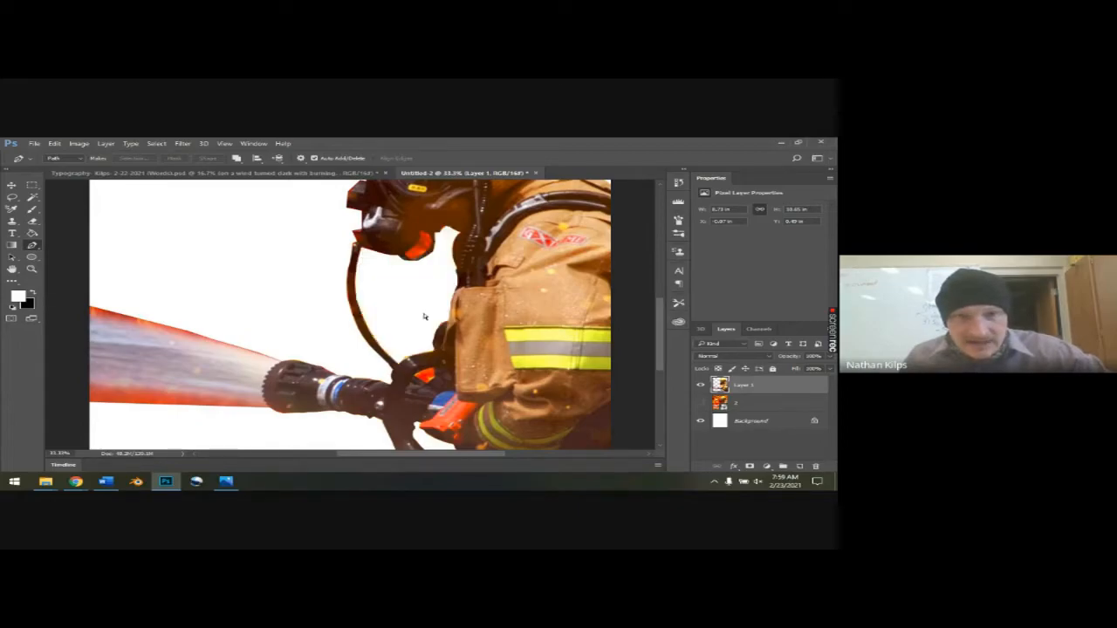
{"action": "key", "text": "ctrl+minus"}
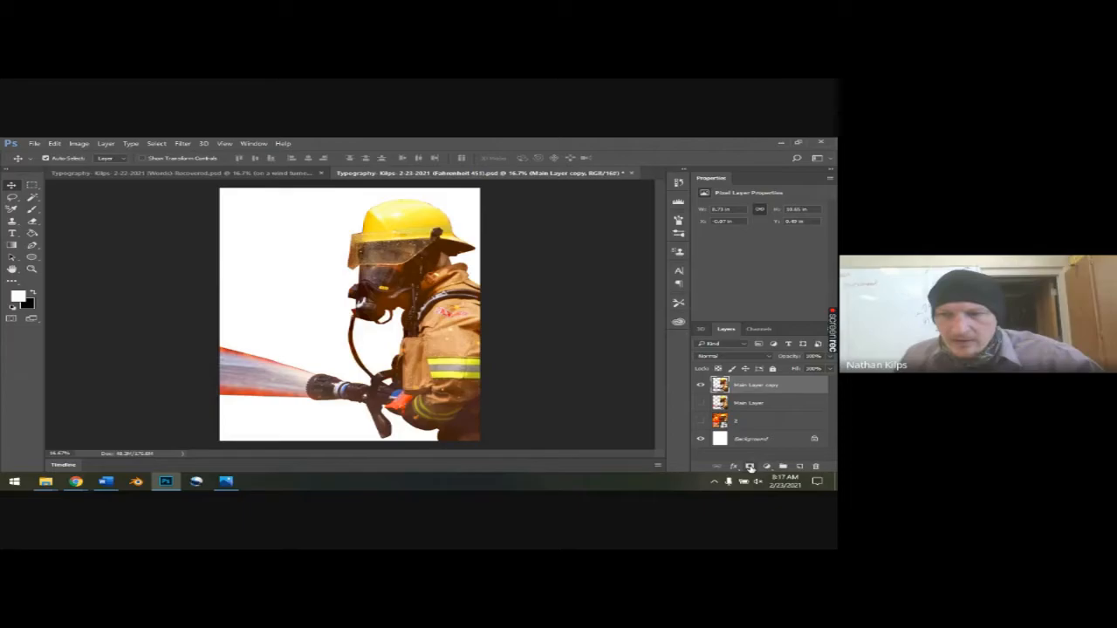
- Add a layer mask to Main Layer copy and ready the Brush tool with black as the foreground color
{"action": "left_click", "coordinate": [749, 469]}
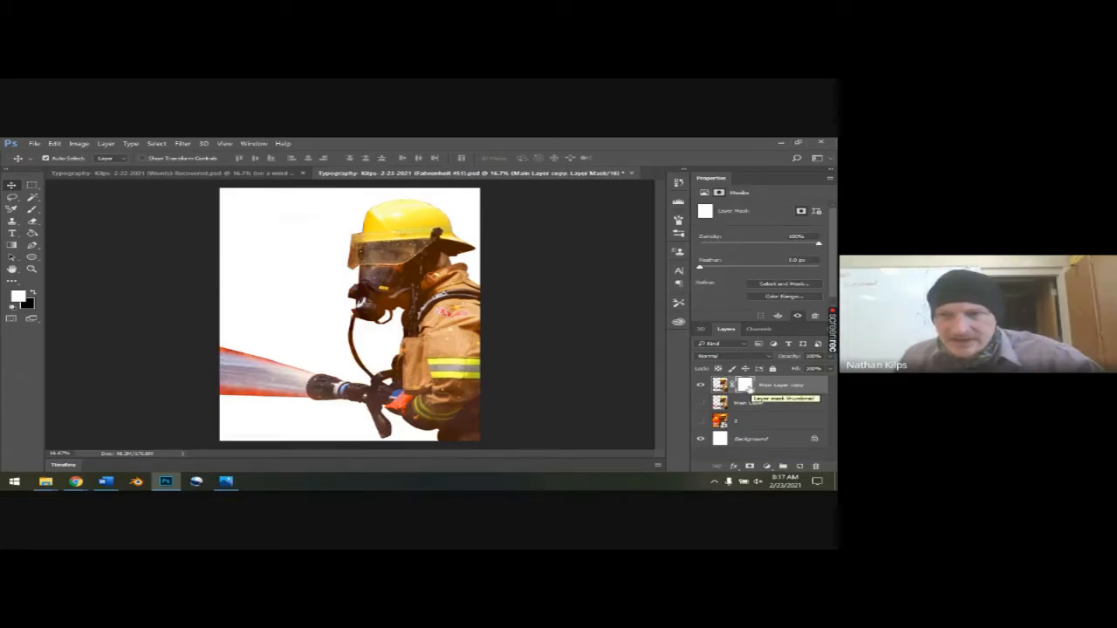
{"action": "key", "text": "b"}
{"action": "key", "text": "x"}
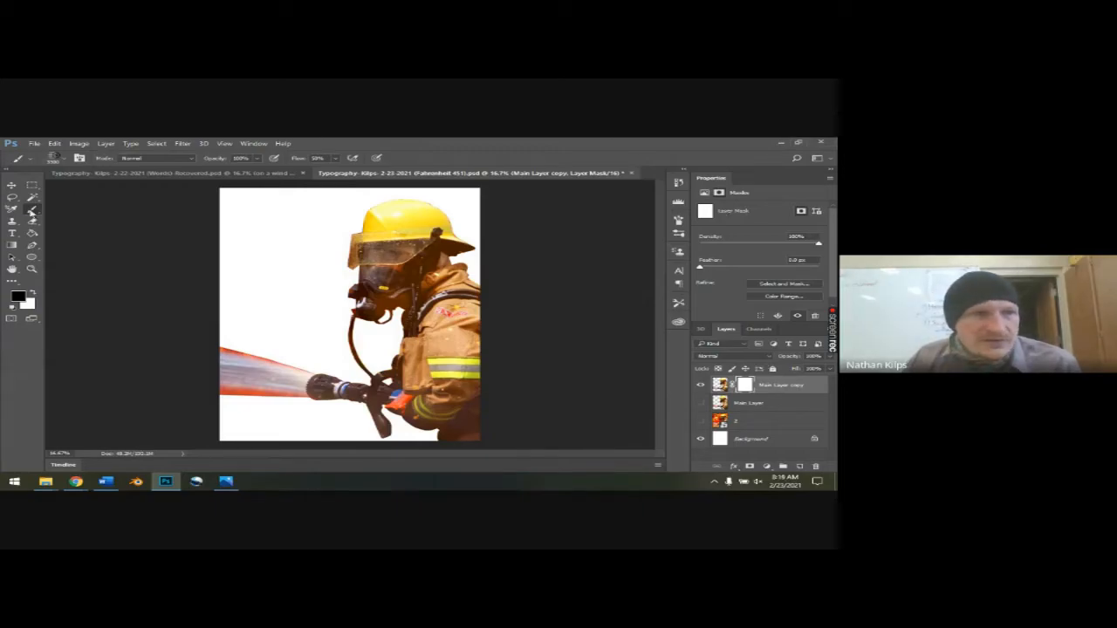
- Stamp the layer mask once with the "It was a pleasure to burn 1" brush, aligned over the whole page
{"action": "left_click", "coordinate": [55, 159]}
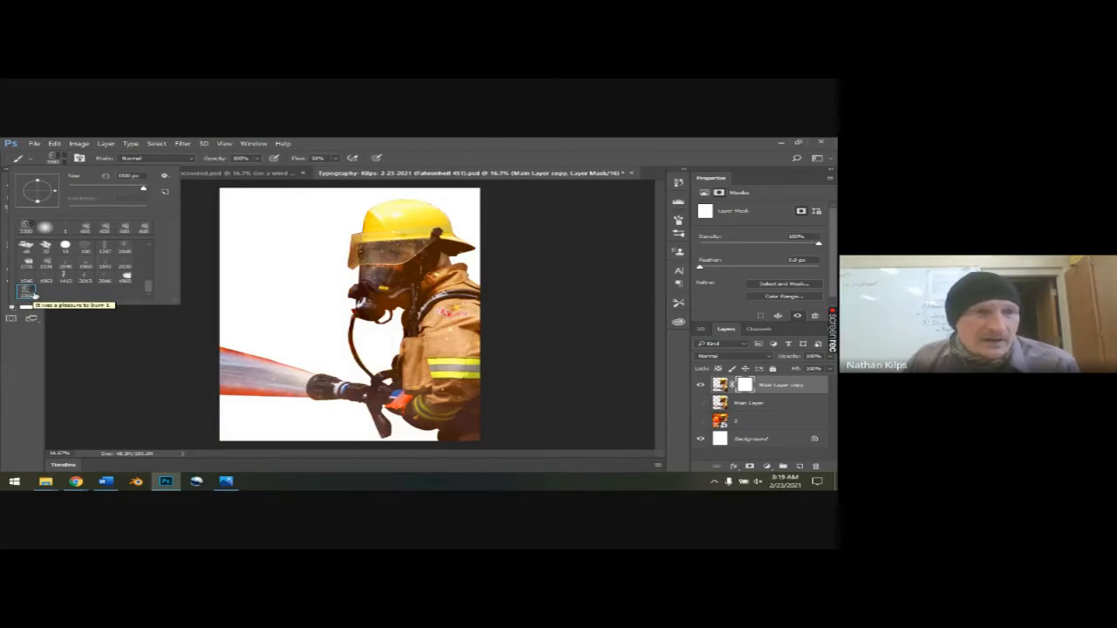
{"action": "left_click", "coordinate": [54, 143]}
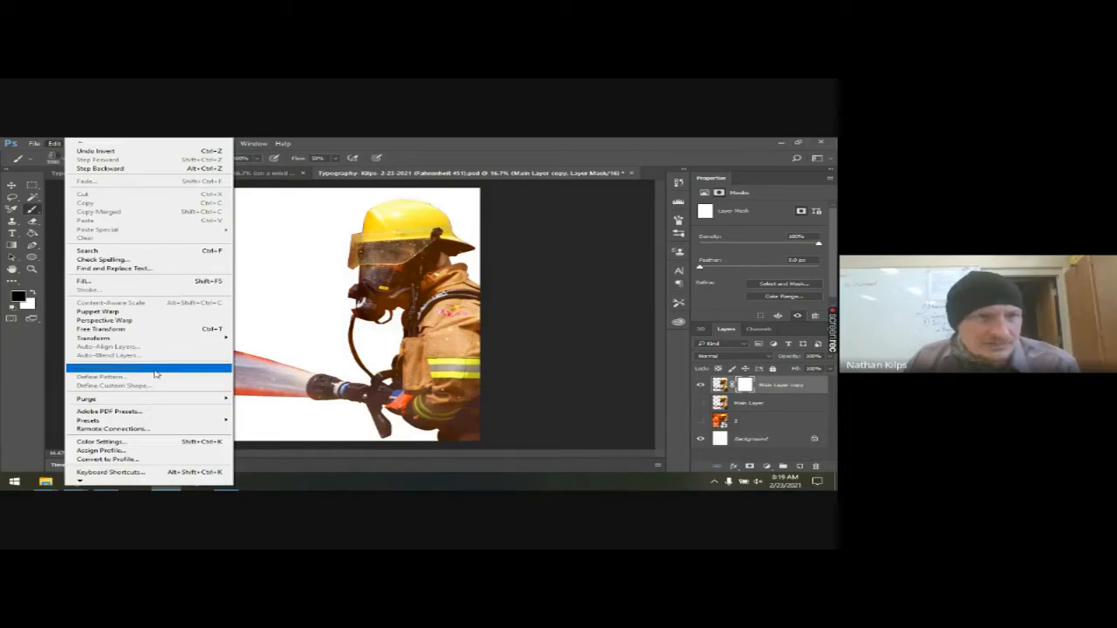
{"action": "left_click", "coordinate": [52, 143]}
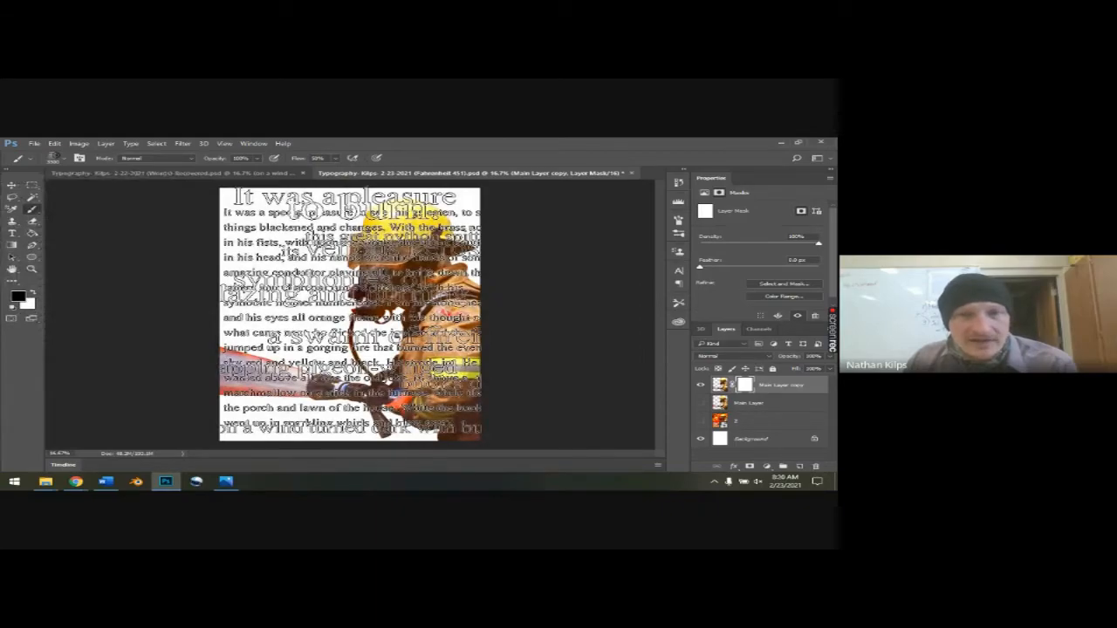
{"action": "left_click", "coordinate": [349, 315]}
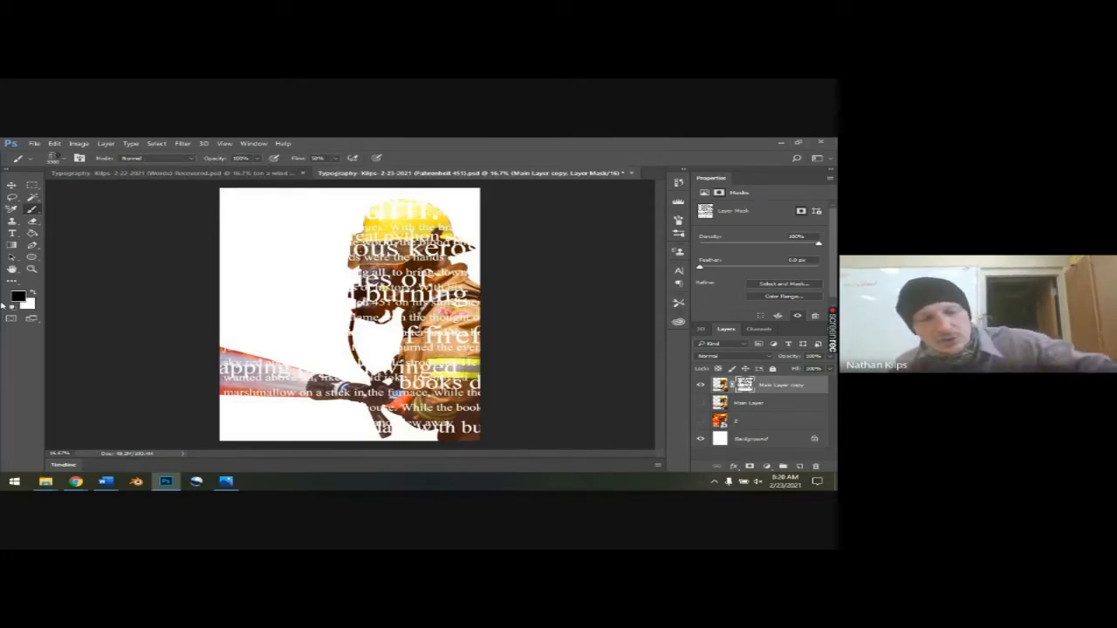
- Invert the text-stamped layer mask to compare the effect, and invert it back
{"action": "key", "text": "ctrl+i"}
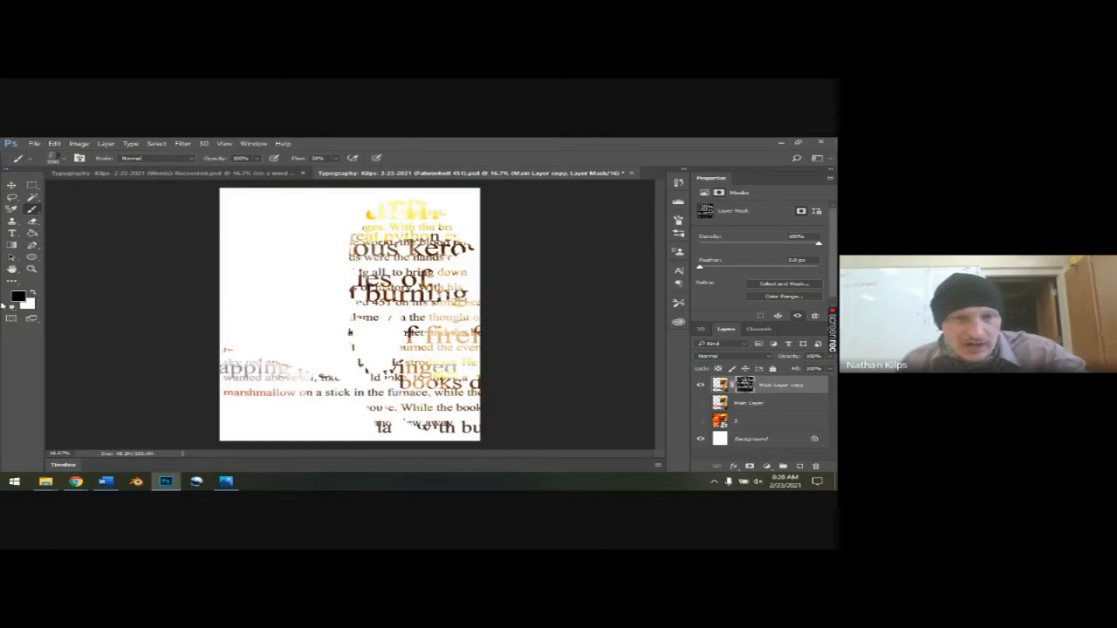
{"action": "key", "text": "ctrl+i"}
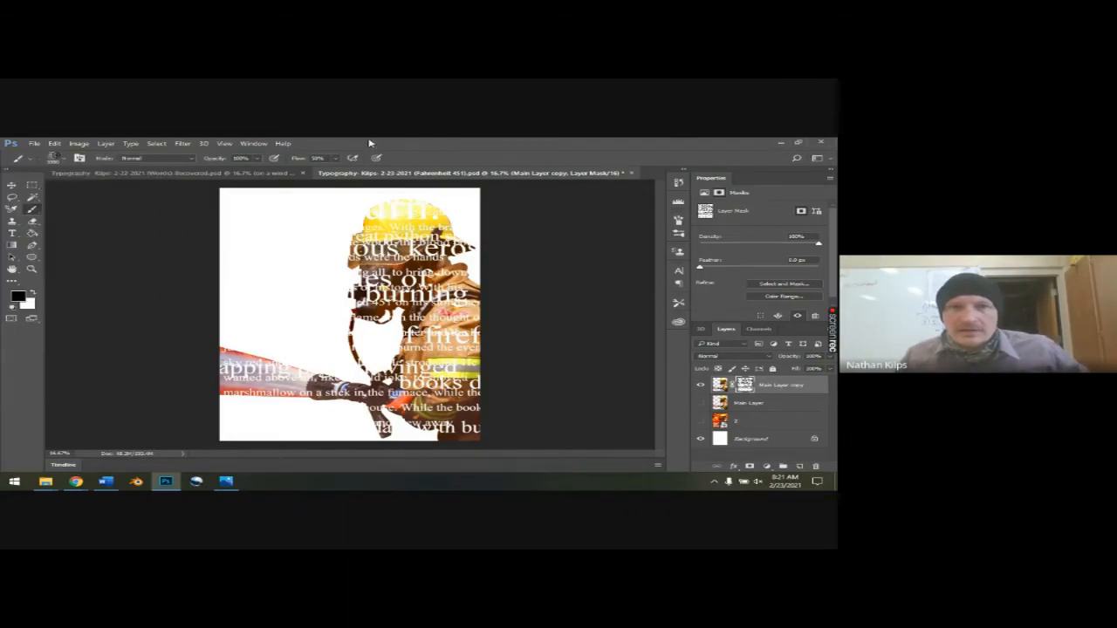
- Place image 4 from the 2021 Typography Project folder into the Fahrenheit 451 document, using a side-by-side window layout, and restore the full-size workspace
{"action": "left_click_drag", "start_coordinate": [363, 143], "coordinate": [833, 254]}
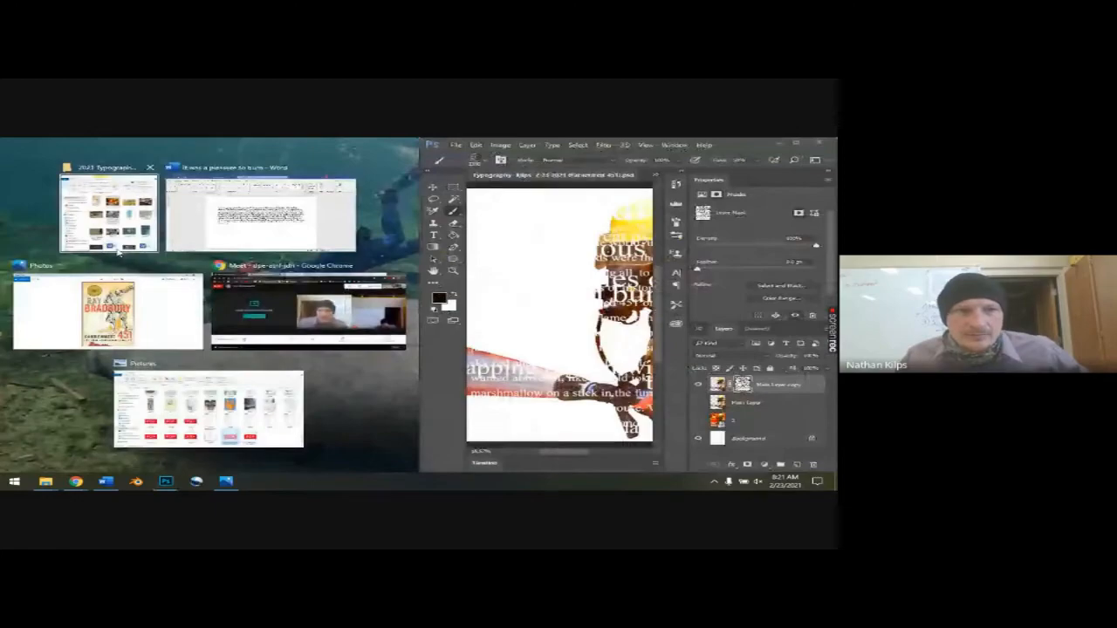
{"action": "left_click", "coordinate": [110, 209]}
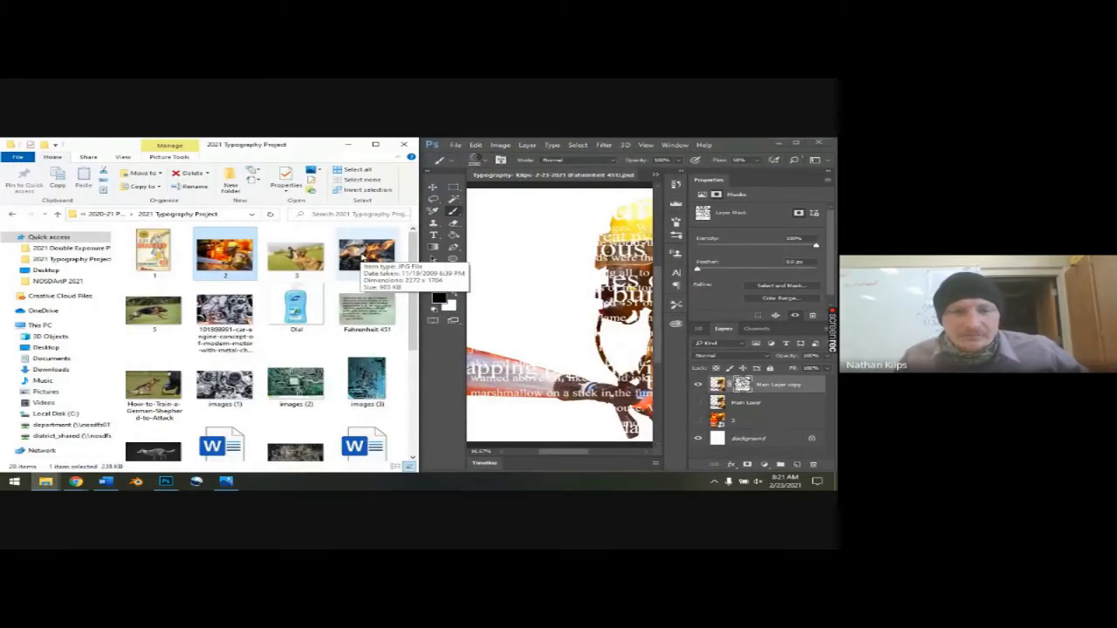
{"action": "left_click_drag", "start_coordinate": [363, 253], "coordinate": [541, 285]}
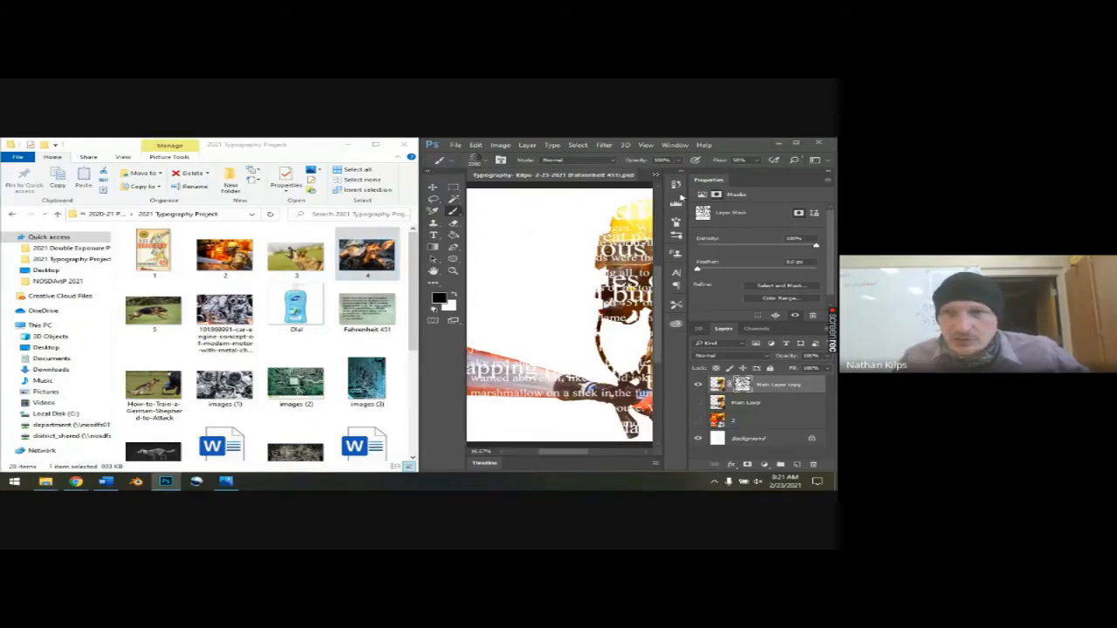
{"action": "left_click", "coordinate": [797, 144]}
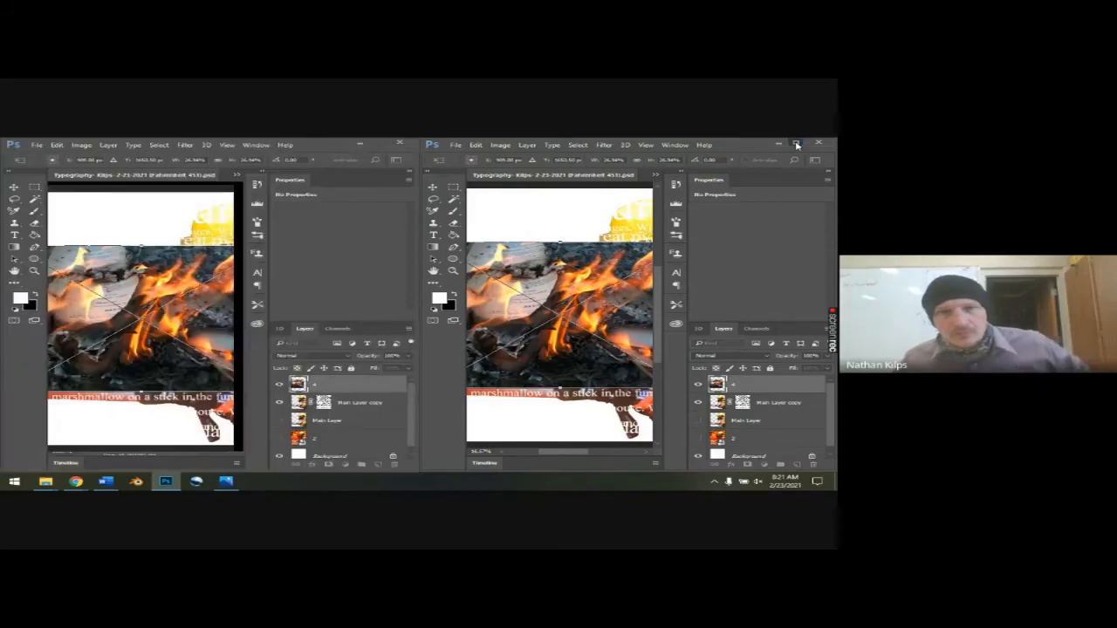
- Reposition and enlarge the burning-book image to cover the whole page, and move its layer beneath Main Layer
{"action": "left_click_drag", "start_coordinate": [437, 309], "coordinate": [375, 236]}
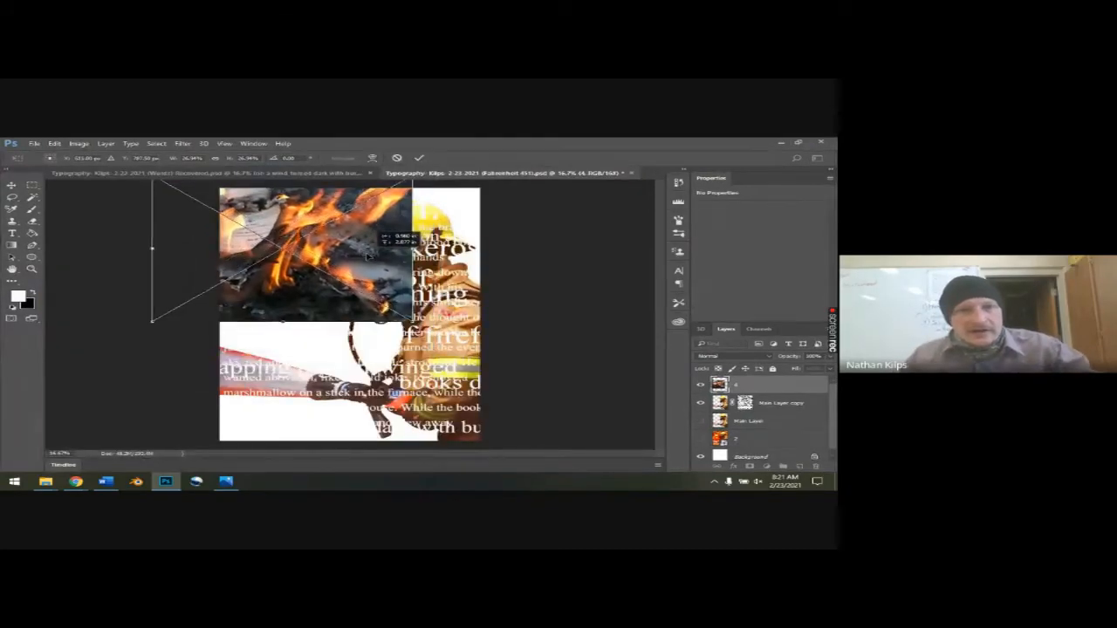
{"action": "left_click_drag", "start_coordinate": [411, 321], "coordinate": [656, 463]}
{"action": "left_click_drag", "start_coordinate": [591, 346], "coordinate": [583, 351]}
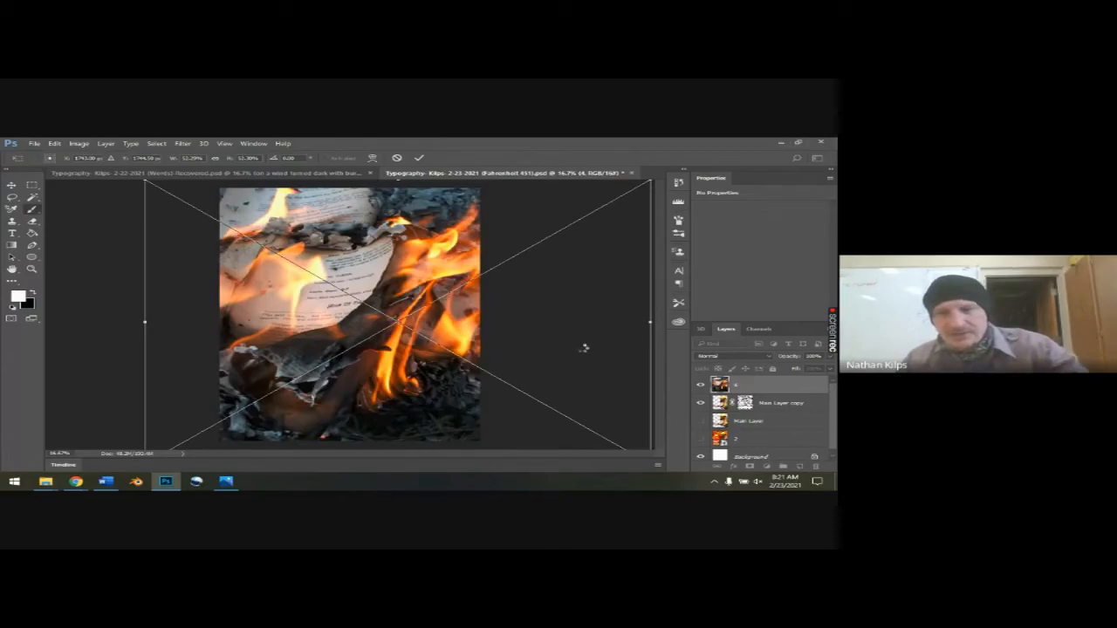
{"action": "key", "text": "Return"}
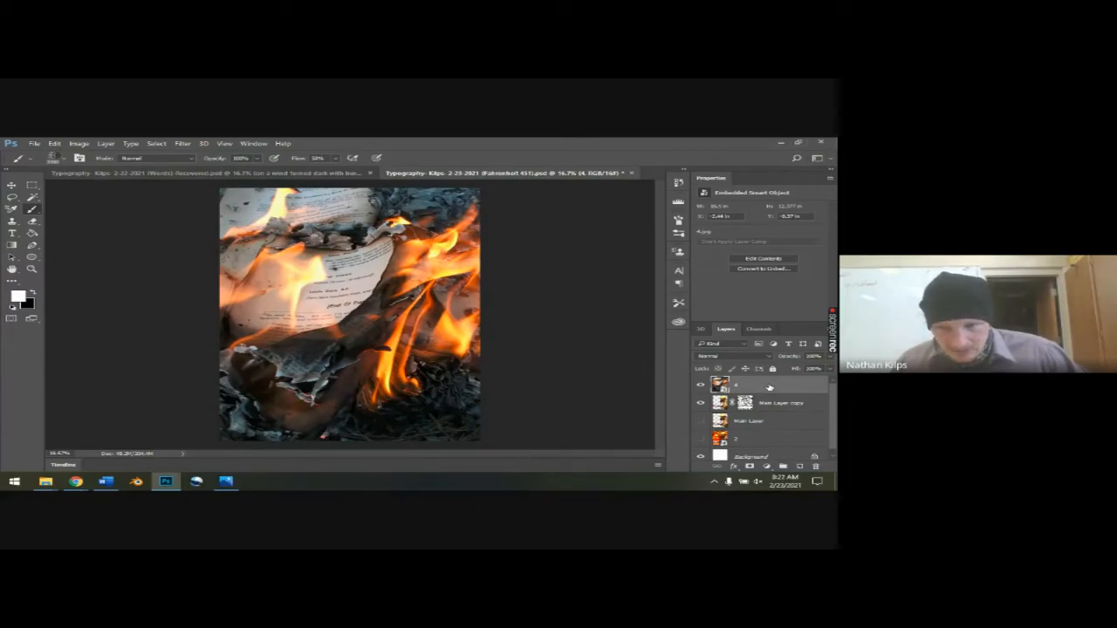
{"action": "left_click_drag", "start_coordinate": [768, 389], "coordinate": [761, 424]}
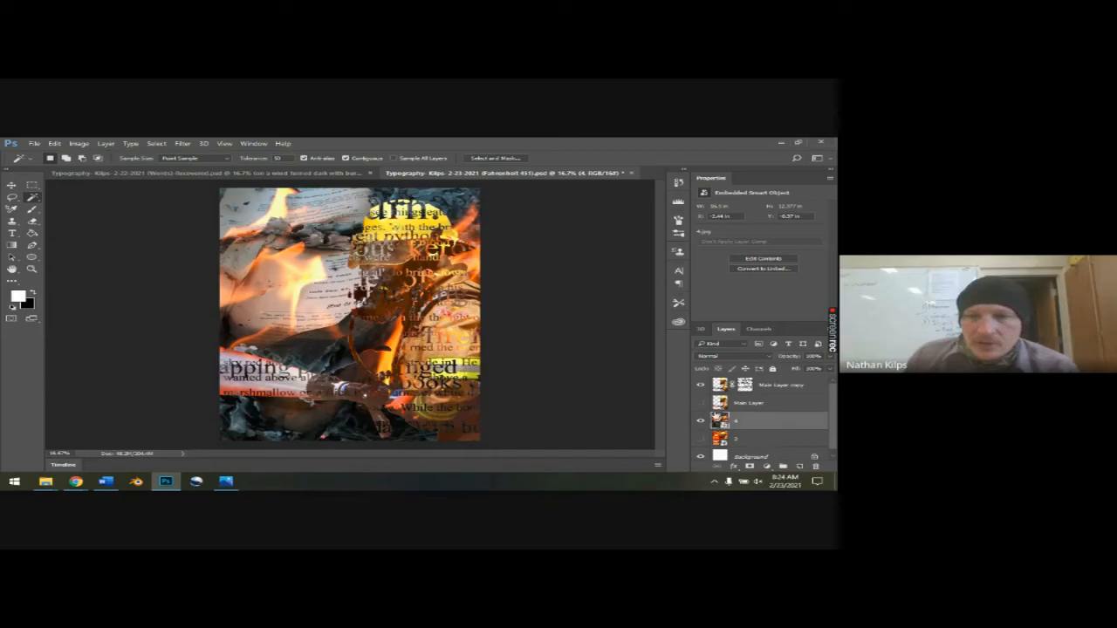
- Hide layer 4 and Main Layer copy, and show and select the unmasked Main Layer
{"action": "left_click", "coordinate": [699, 424]}
{"action": "left_click", "coordinate": [701, 387]}
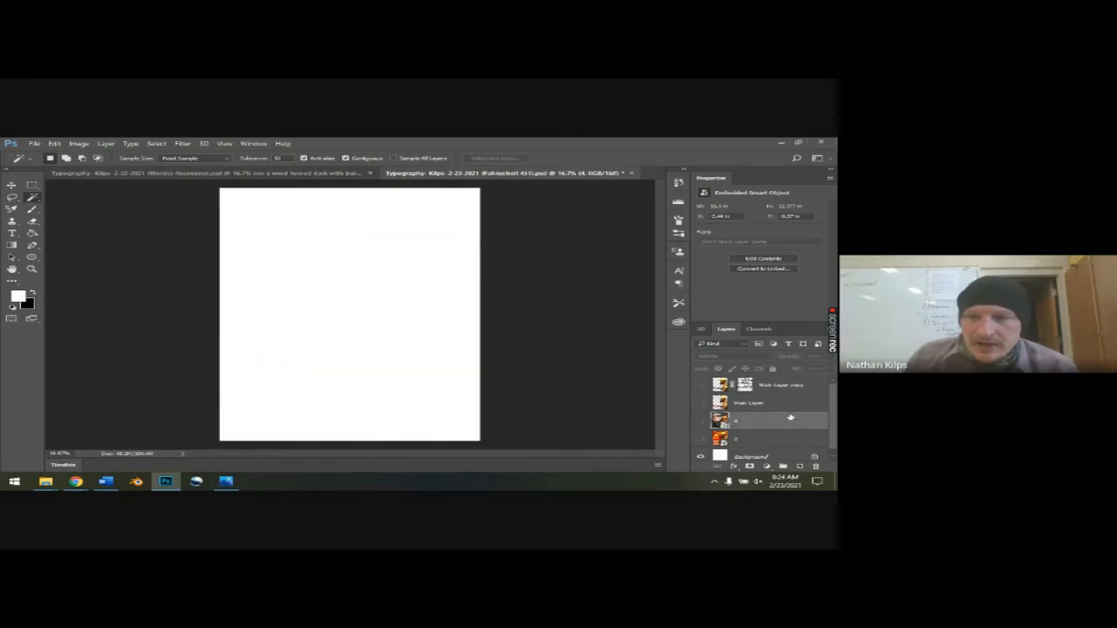
{"action": "left_click", "coordinate": [700, 404]}
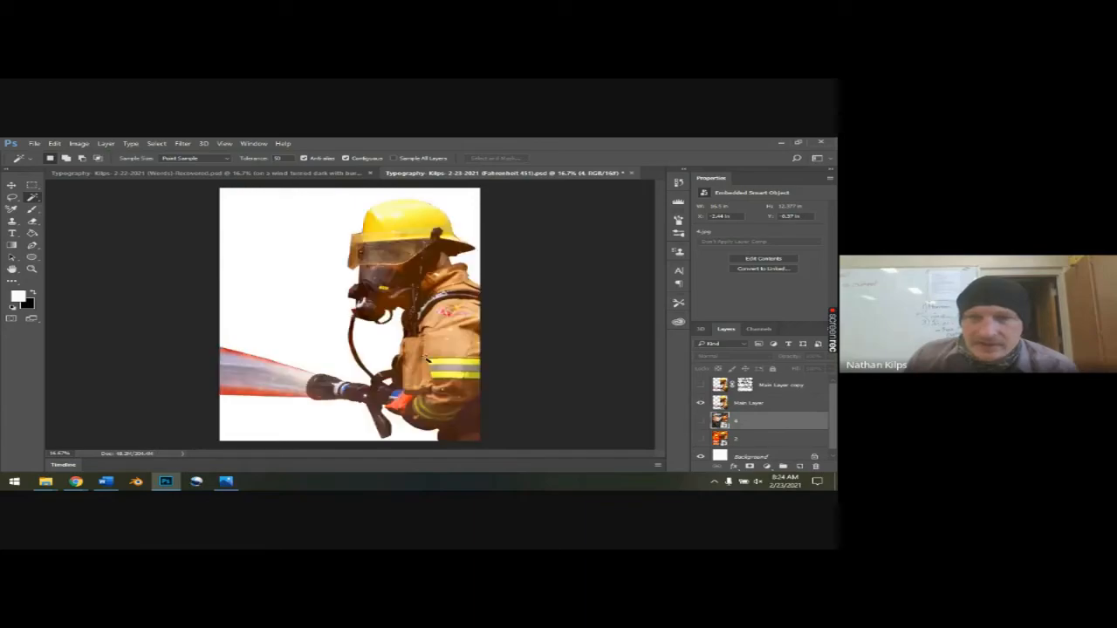
{"action": "left_click", "coordinate": [767, 403]}
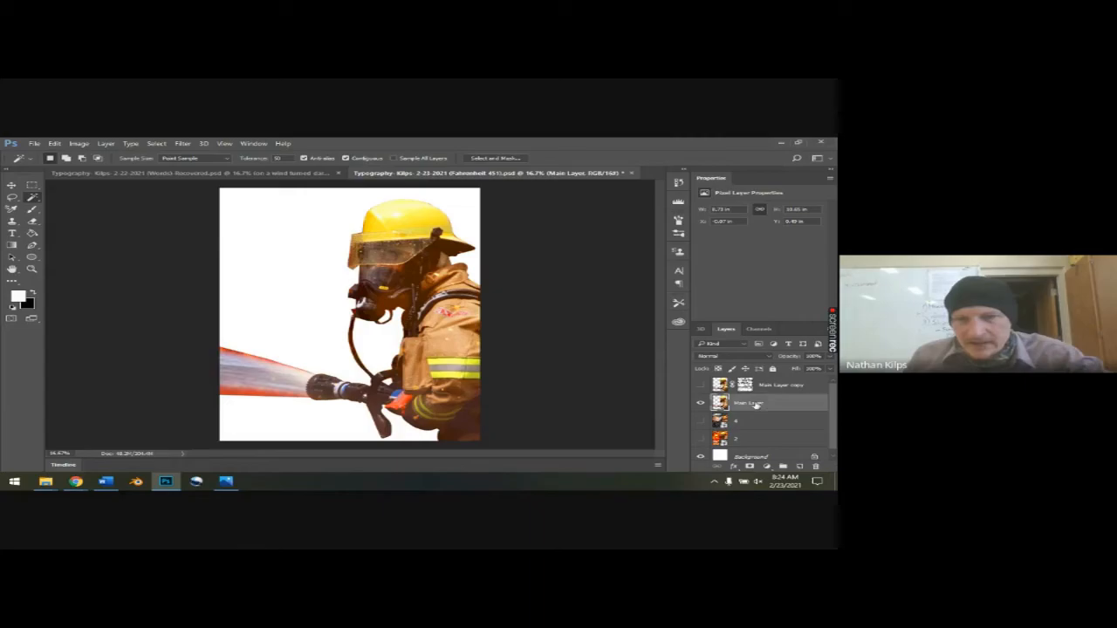
- Select the empty area around the firefighter and fill it with black on a new layer above Main Layer
{"action": "left_click", "coordinate": [295, 288]}
{"action": "left_click", "coordinate": [800, 469]}
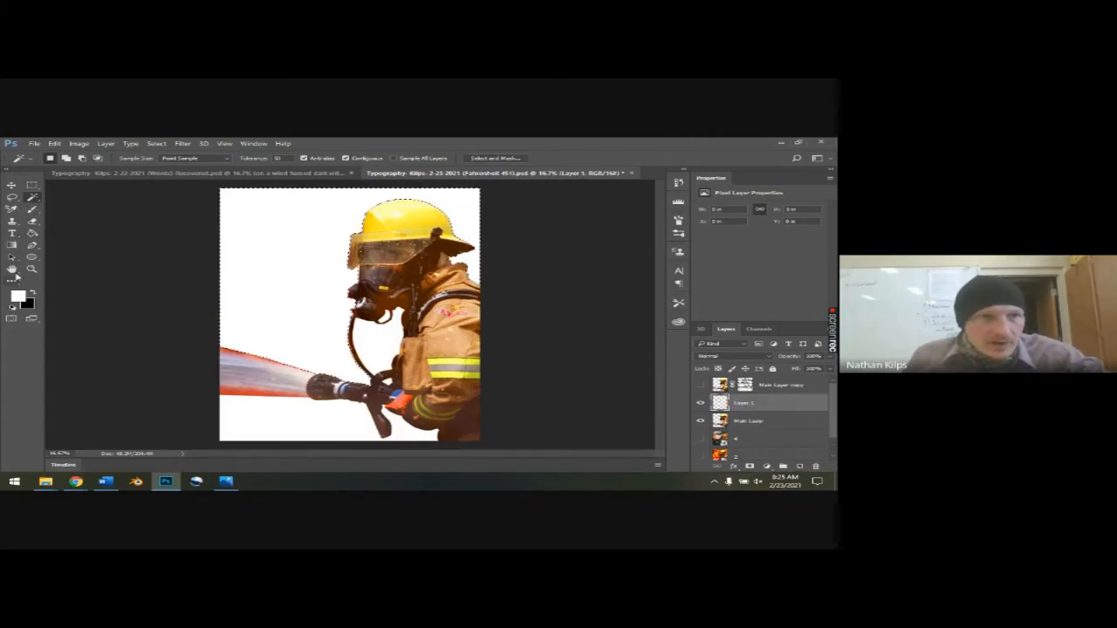
{"action": "left_click", "coordinate": [32, 294]}
{"action": "left_click", "coordinate": [33, 233]}
{"action": "left_click", "coordinate": [304, 269]}
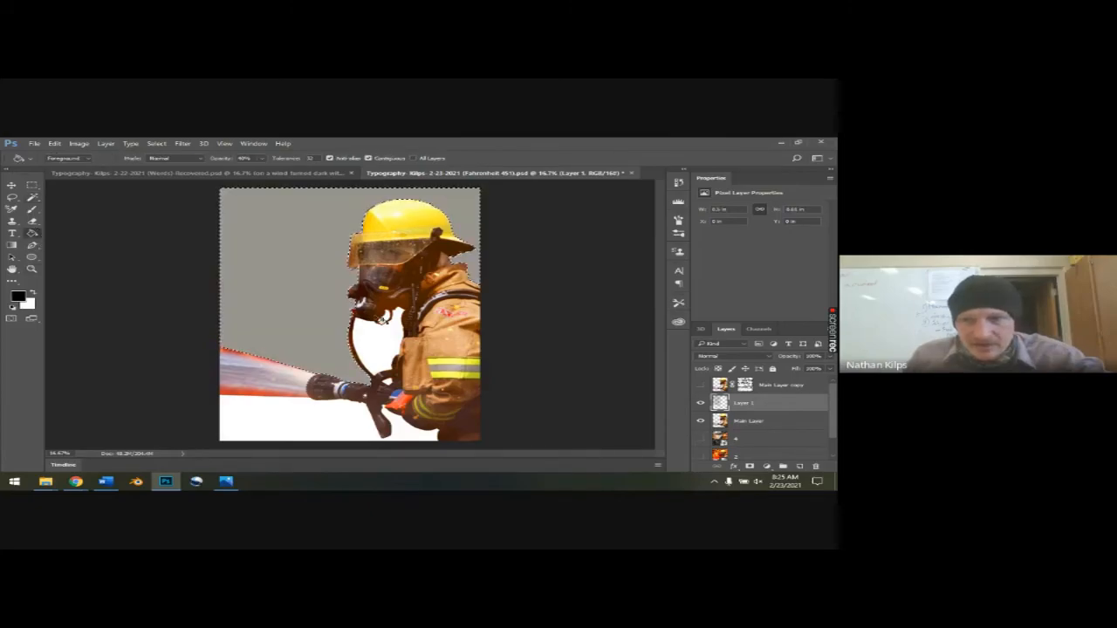
{"action": "left_click", "coordinate": [294, 303]}
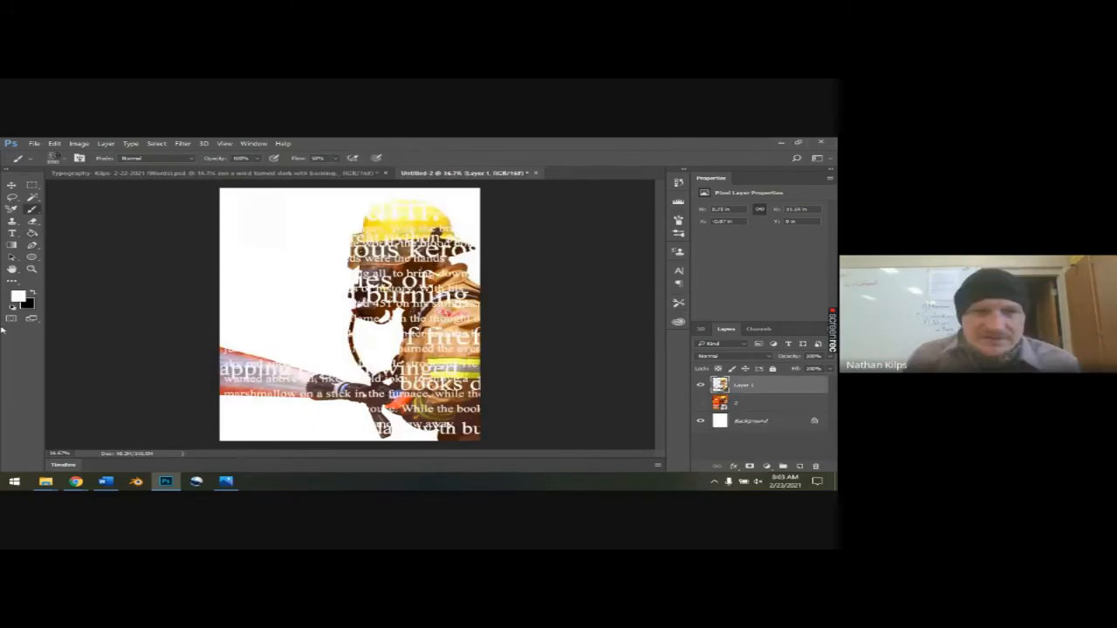
{"action": "key", "text": "ctrl+z"}
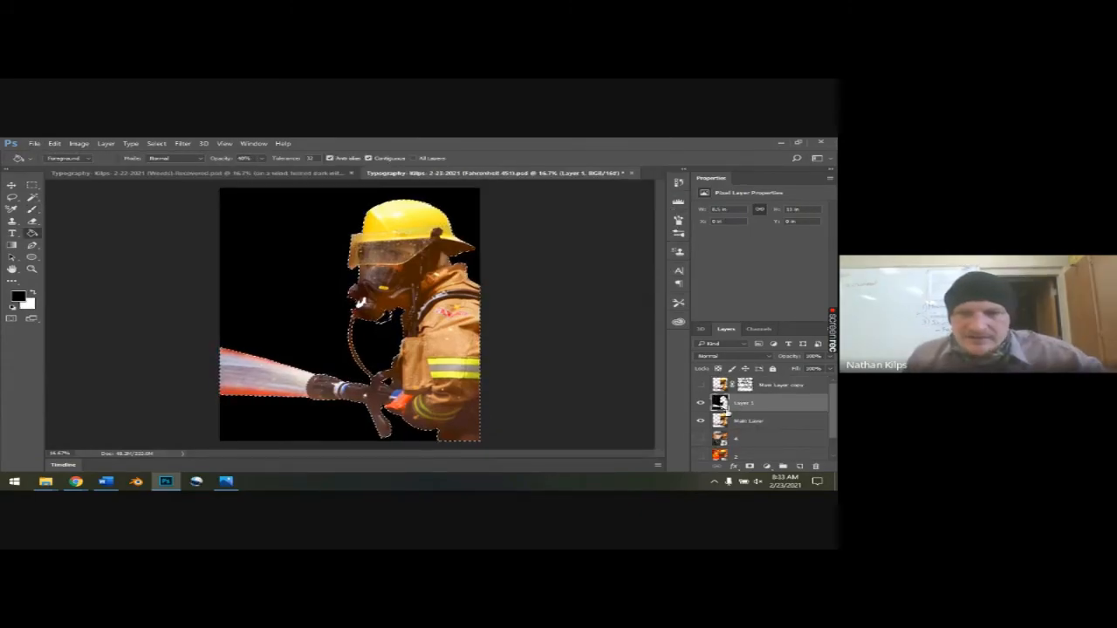
- Hide Main Layer and fill the firefighter silhouette selection with black on a new layer above Layer 1
{"action": "left_click", "coordinate": [701, 423]}
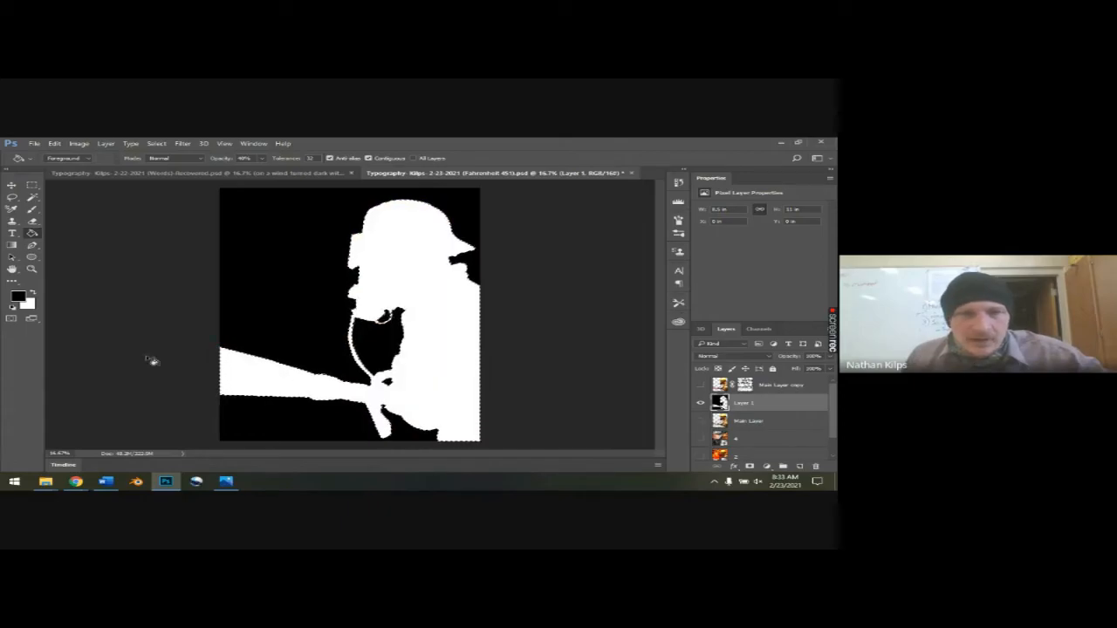
{"action": "left_click", "coordinate": [32, 200]}
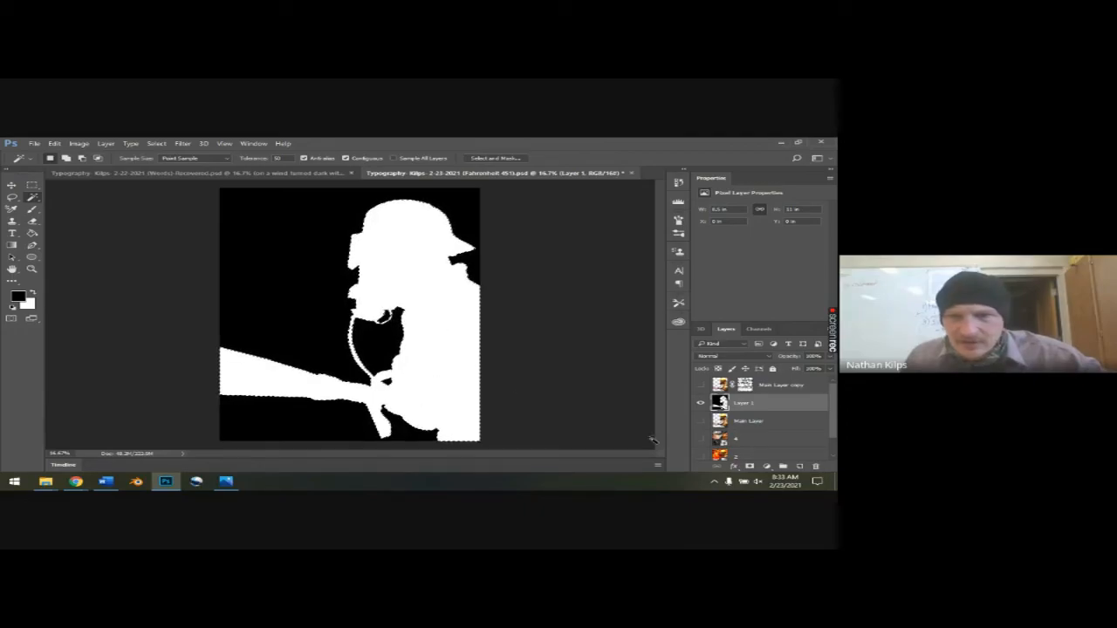
{"action": "left_click", "coordinate": [800, 468]}
{"action": "left_click", "coordinate": [32, 233]}
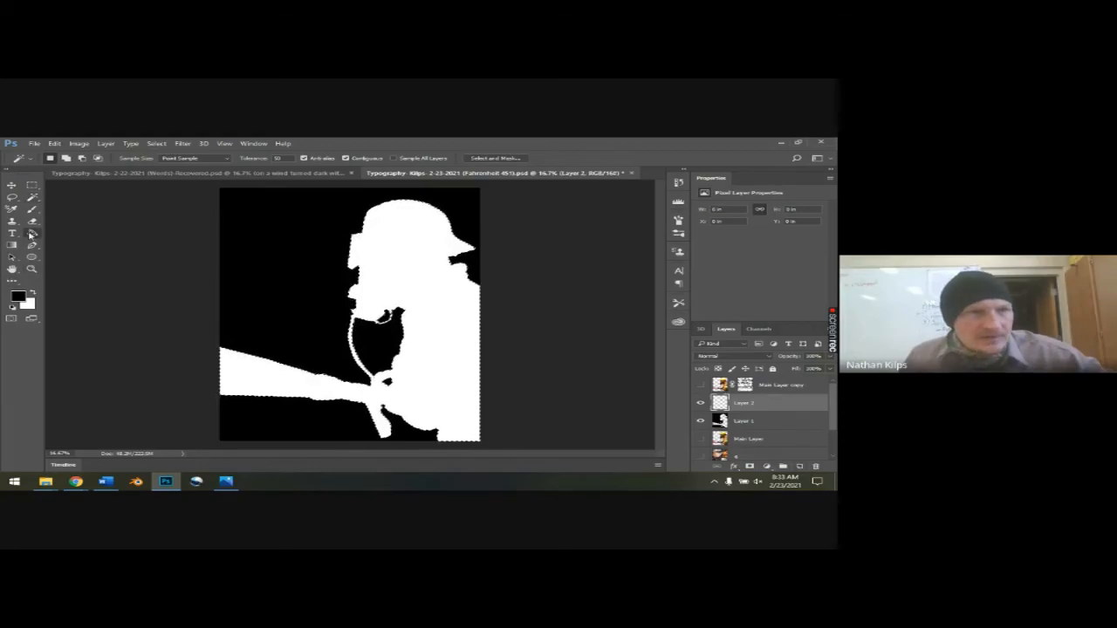
{"action": "left_click", "coordinate": [408, 297]}
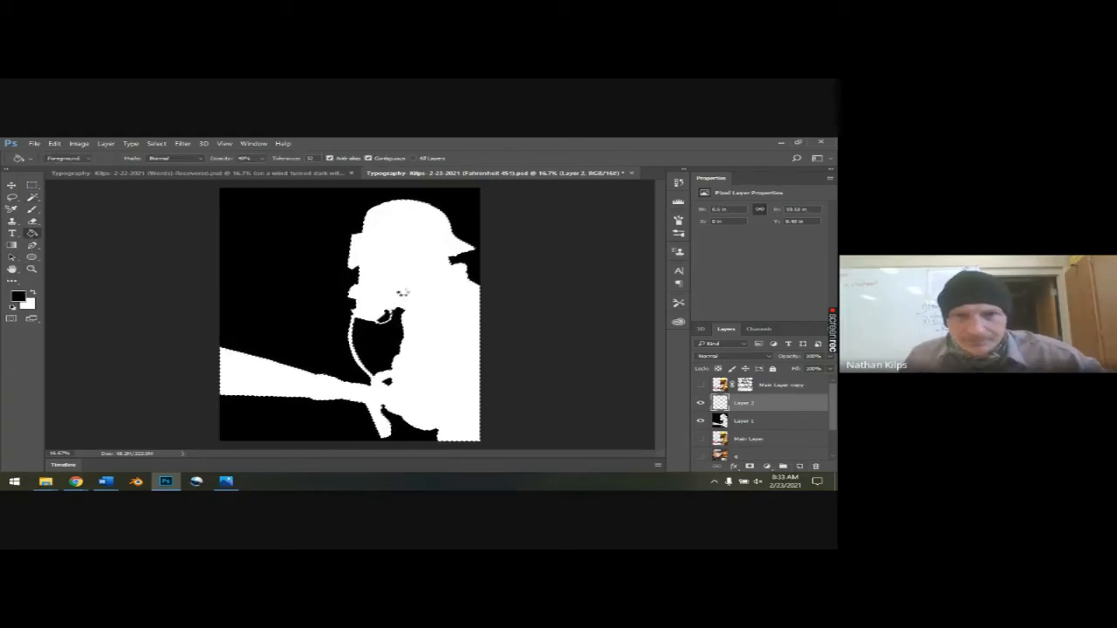
- Hide Layer 1, show Main Layer copy and layer 4 together with the silhouette, and make white the foreground color
{"action": "left_click", "coordinate": [703, 423]}
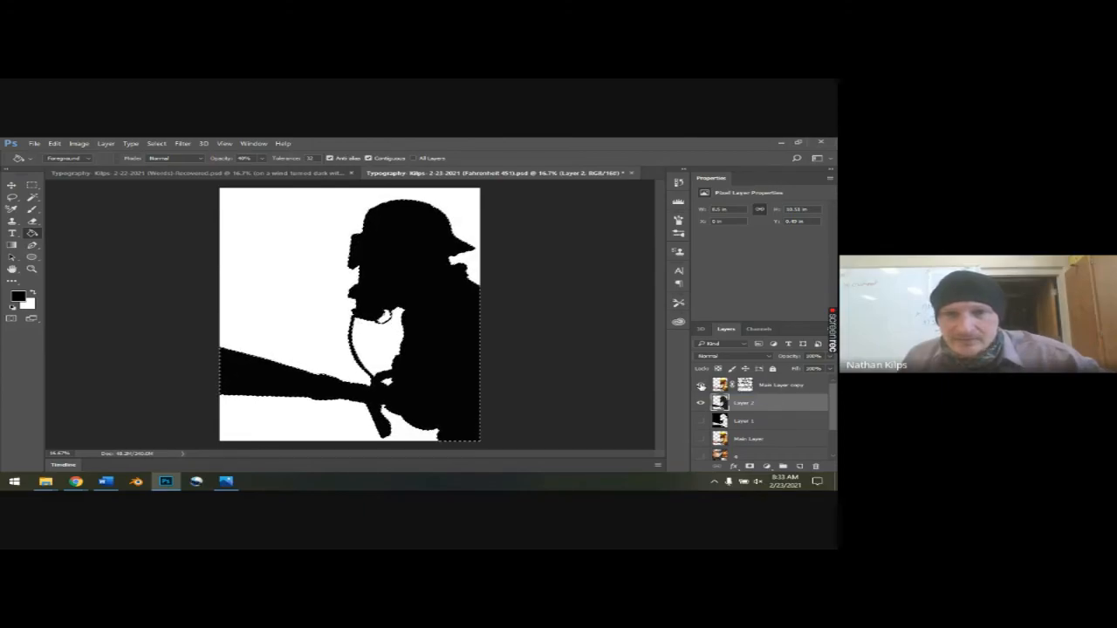
{"action": "left_click", "coordinate": [700, 385]}
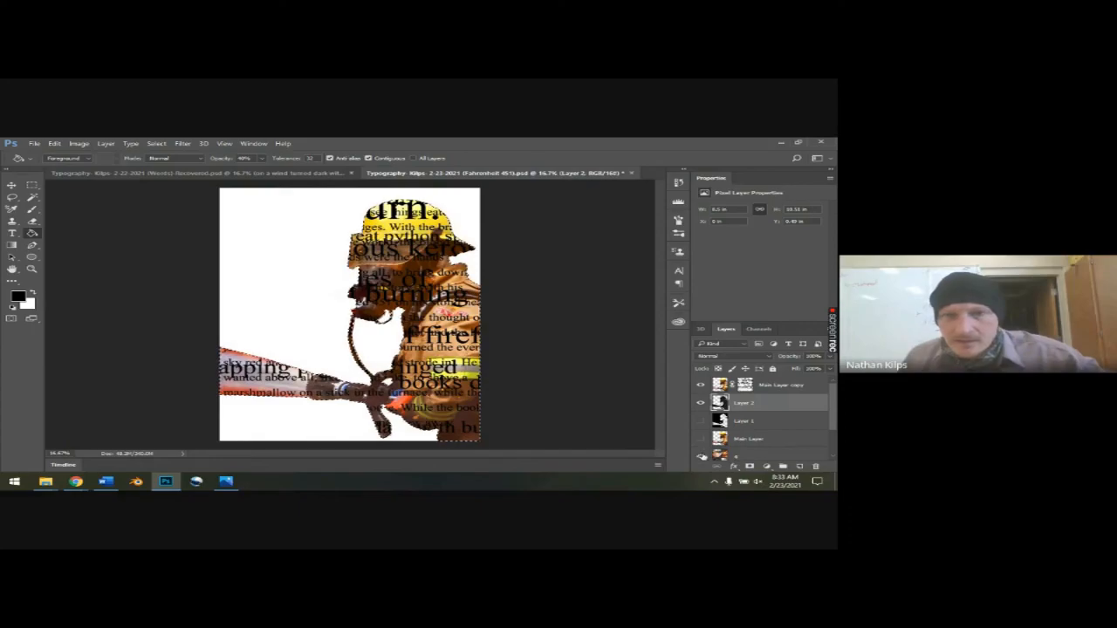
{"action": "left_click", "coordinate": [701, 455]}
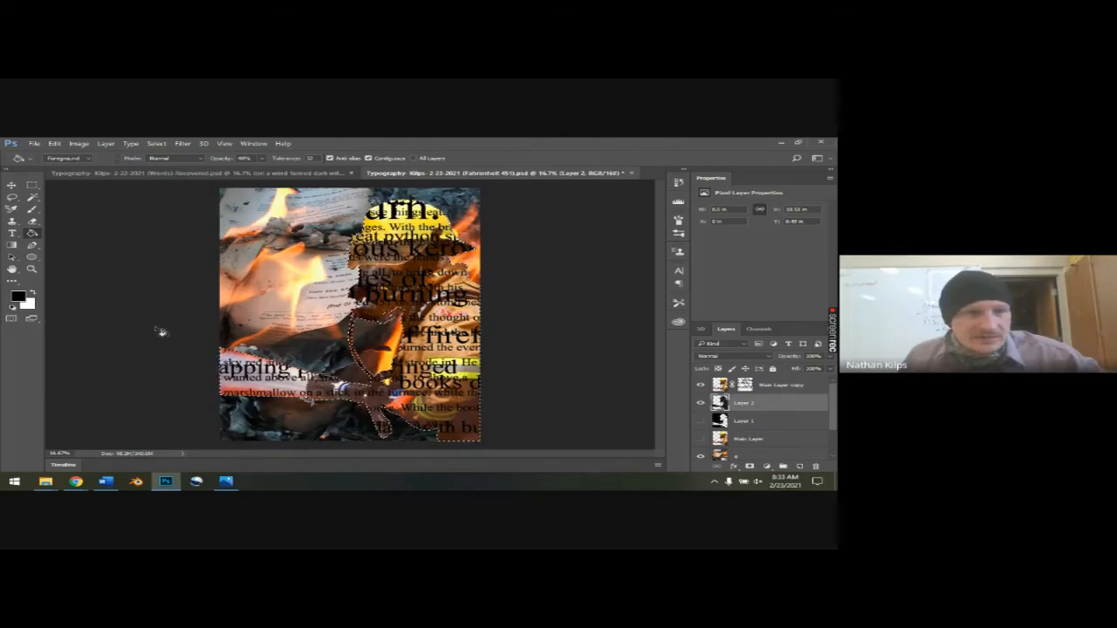
{"action": "left_click", "coordinate": [31, 295]}
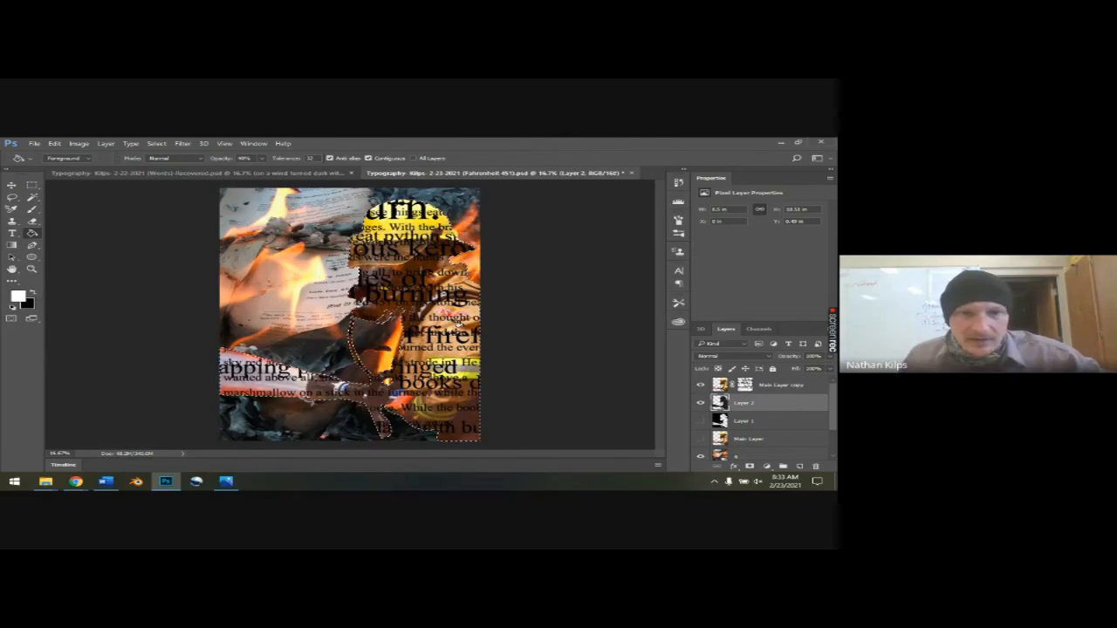